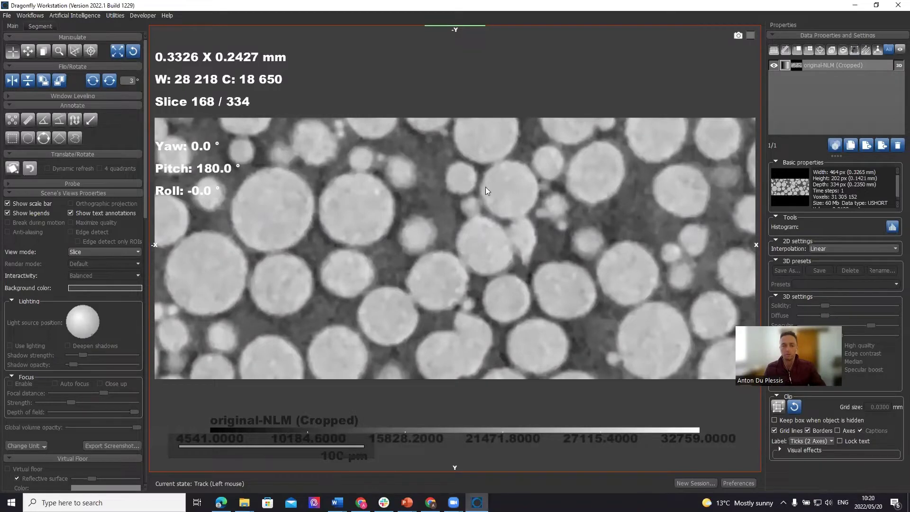
Step: Scroll through slices and switch the view mode back to a single slice
{"action": "scroll", "coordinate": [483, 179], "scroll_direction": "down", "scroll_amount": 17}
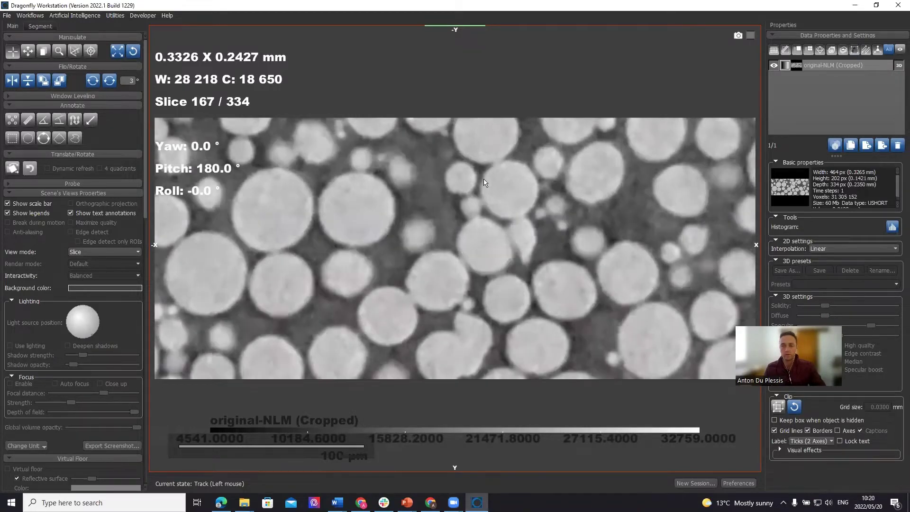
{"action": "scroll", "coordinate": [483, 180], "scroll_direction": "down", "scroll_amount": 13}
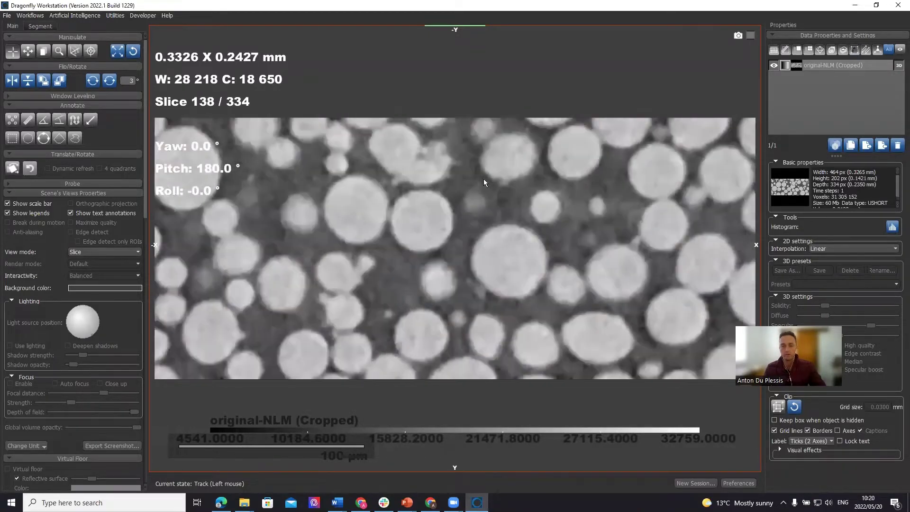
{"action": "scroll", "coordinate": [483, 179], "scroll_direction": "up", "scroll_amount": 20}
{"action": "scroll", "coordinate": [483, 182], "scroll_direction": "up", "scroll_amount": 20}
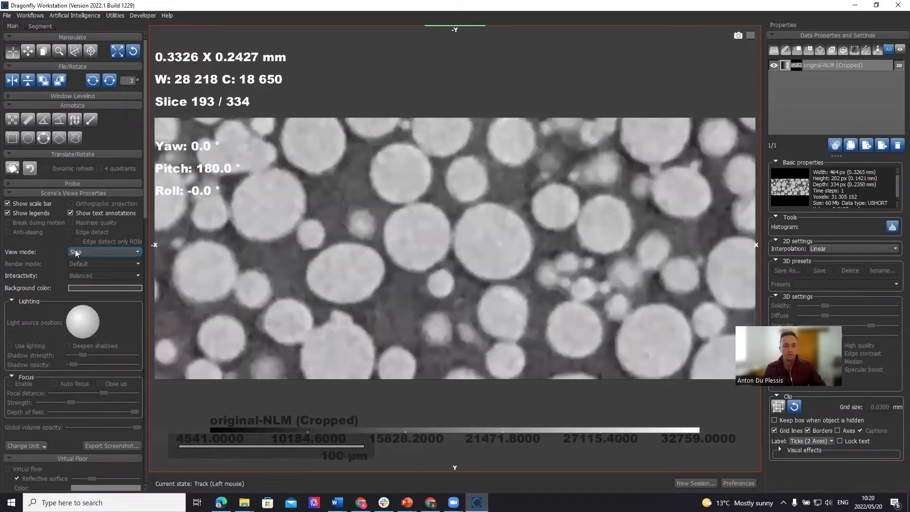
{"action": "scroll", "coordinate": [75, 249], "scroll_direction": "down", "scroll_amount": 1}
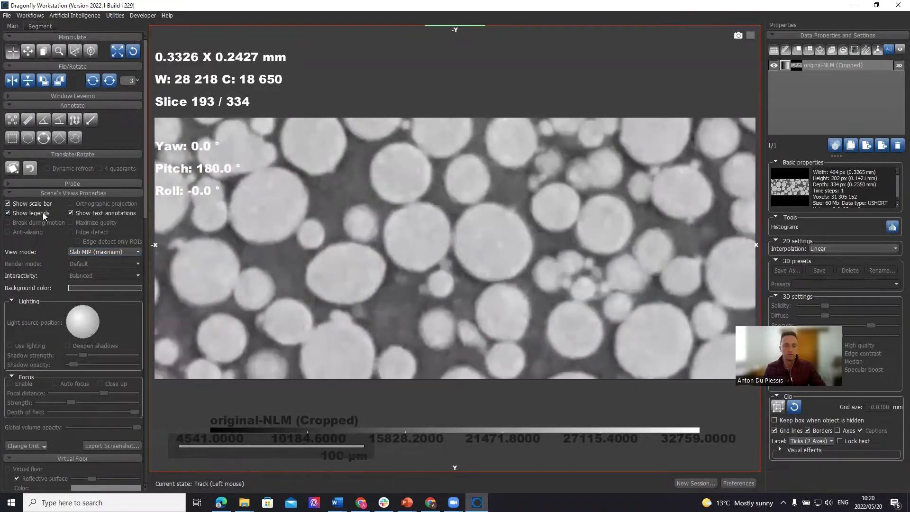
{"action": "left_click", "coordinate": [105, 251]}
{"action": "left_click", "coordinate": [121, 253]}
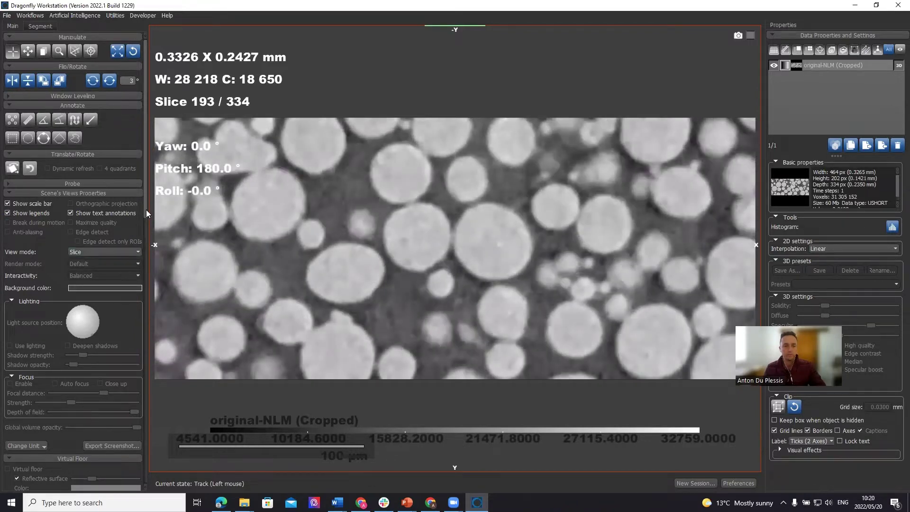
{"action": "scroll", "coordinate": [143, 284], "scroll_direction": "down", "scroll_amount": 10}
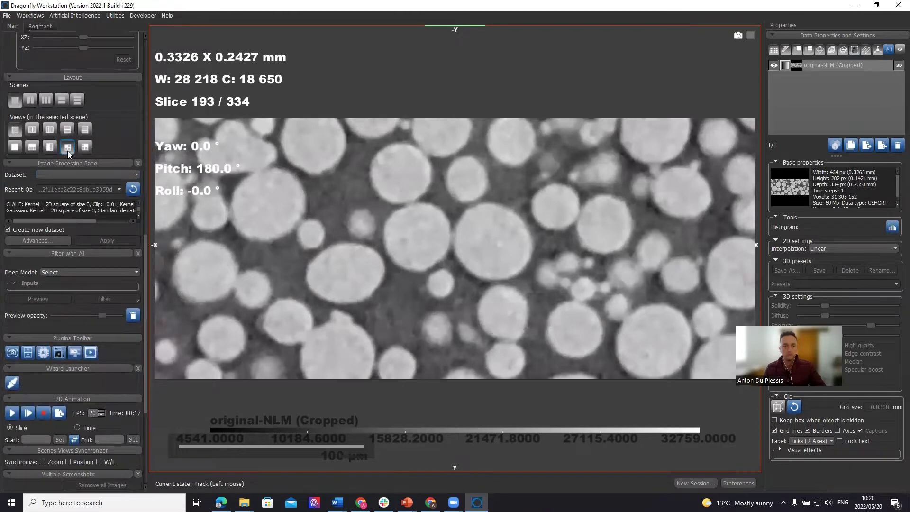
Step: Show four views with the 3D view tilted to an oblique cube, and select original-NLM (Cropped)
{"action": "left_click", "coordinate": [67, 151]}
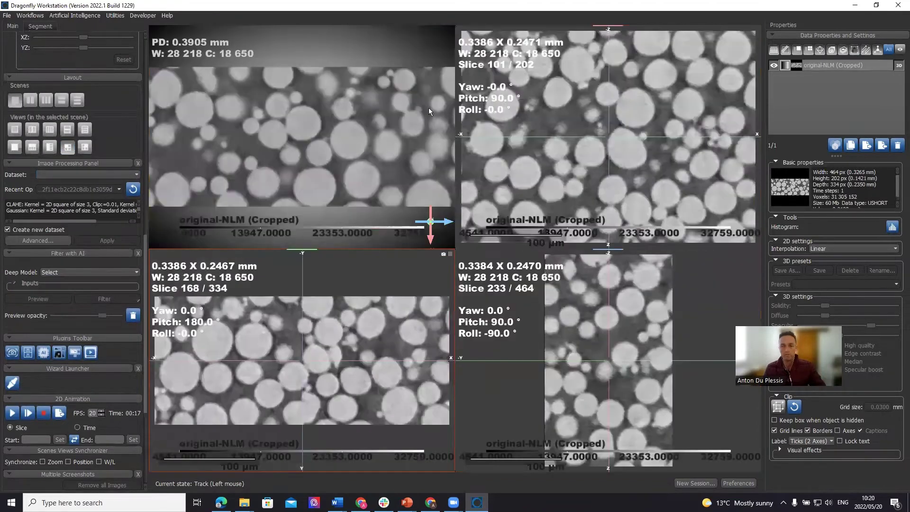
{"action": "left_click_drag", "start_coordinate": [428, 107], "coordinate": [359, 127]}
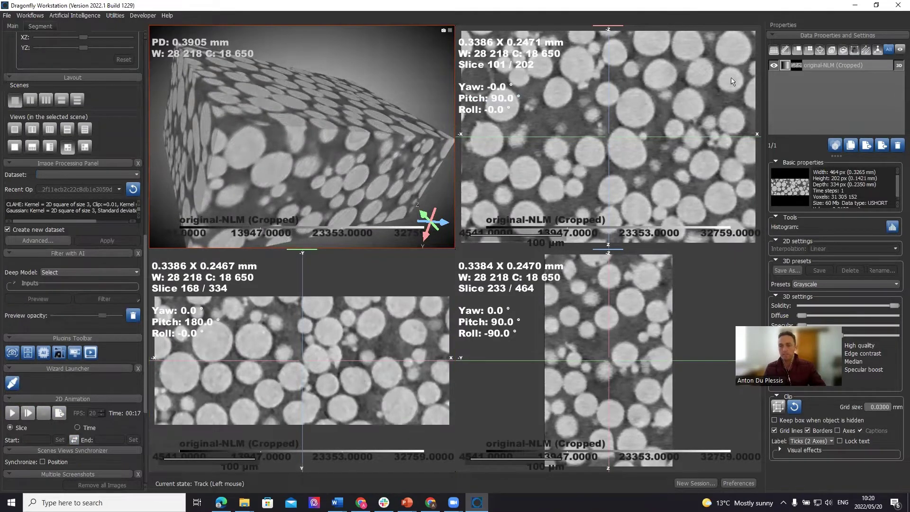
{"action": "left_click", "coordinate": [819, 66]}
Step: Maximize the 90° pitch slice view and scroll through its slices
{"action": "left_click", "coordinate": [660, 97]}
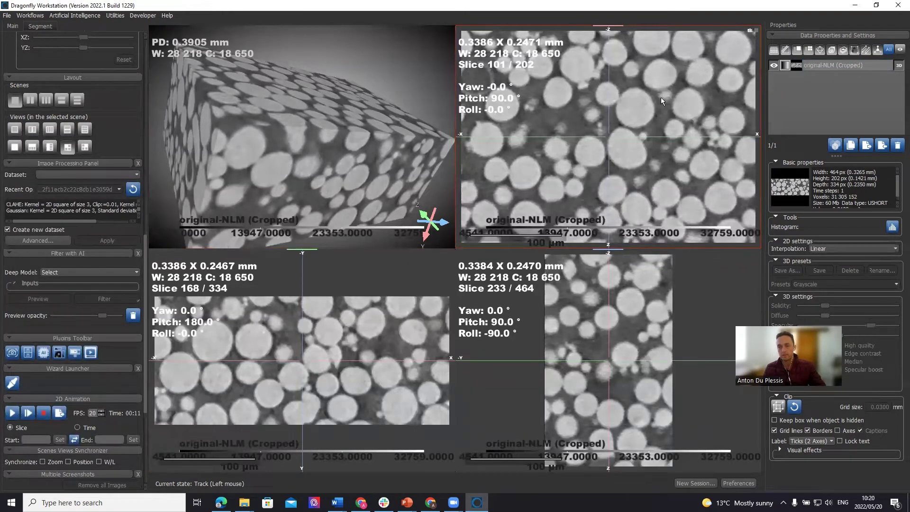
{"action": "double_click", "coordinate": [661, 98]}
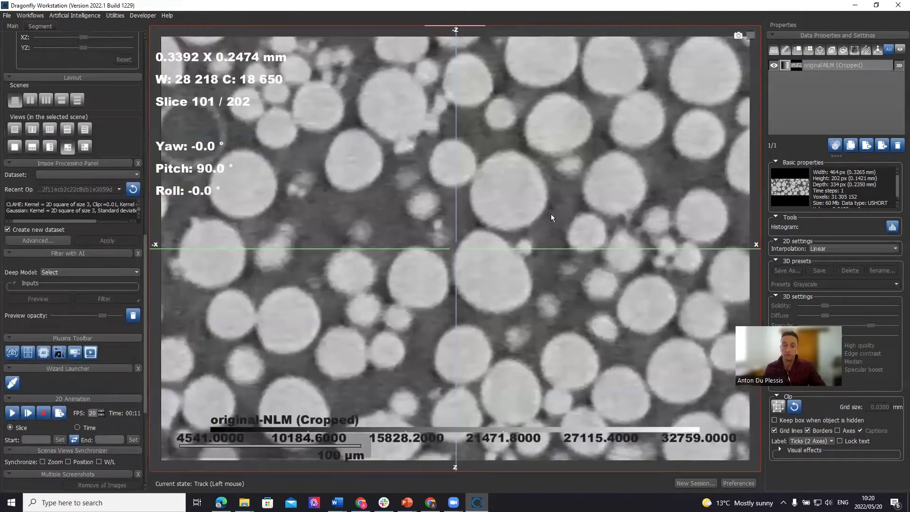
{"action": "scroll", "coordinate": [493, 197], "scroll_direction": "down", "scroll_amount": 3}
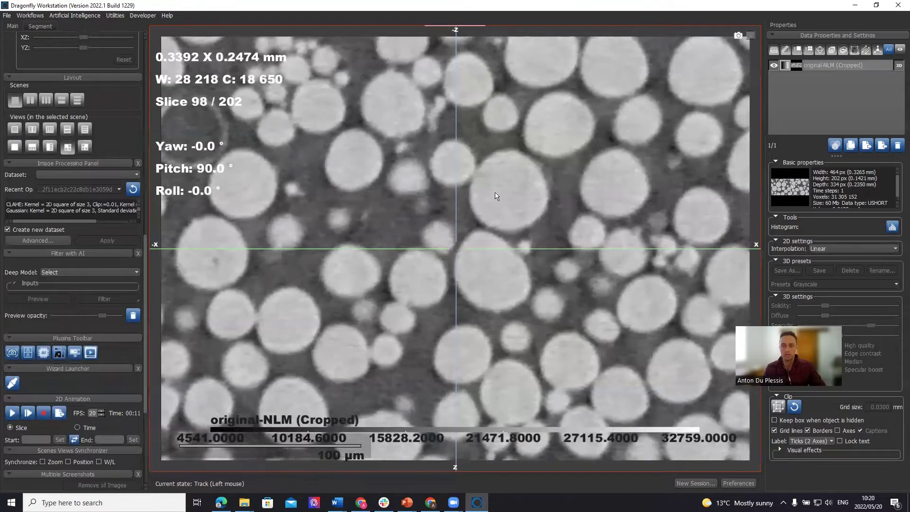
{"action": "scroll", "coordinate": [496, 196], "scroll_direction": "up", "scroll_amount": 3}
{"action": "scroll", "coordinate": [494, 196], "scroll_direction": "up", "scroll_amount": 2}
{"action": "scroll", "coordinate": [493, 197], "scroll_direction": "down", "scroll_amount": 2}
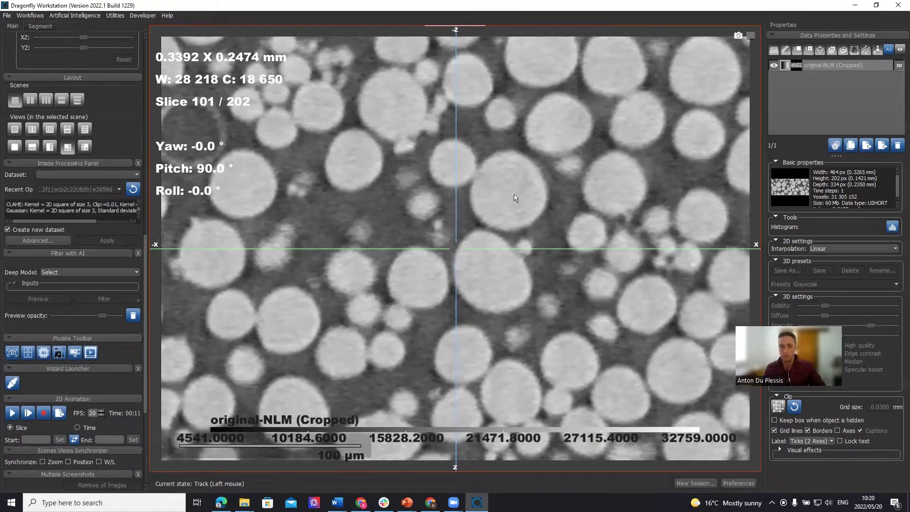
{"action": "left_click", "coordinate": [41, 27]}
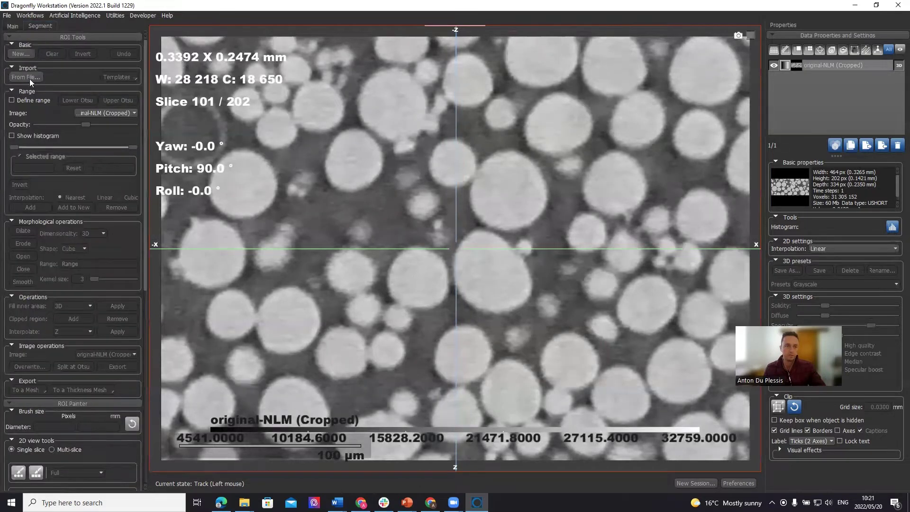
Step: Create new ROIs from the upper Otsu range (particles above 19 751) and the lower Otsu range (background)
{"action": "left_click", "coordinate": [20, 101]}
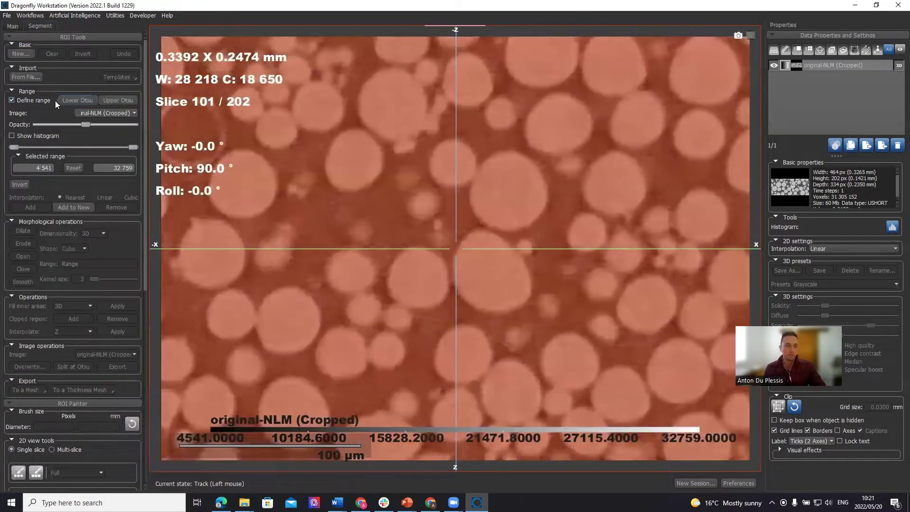
{"action": "left_click", "coordinate": [111, 100]}
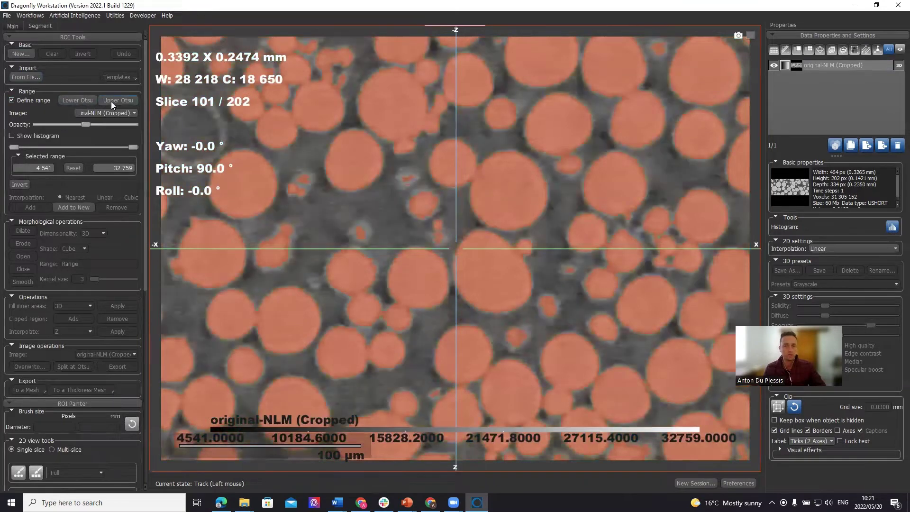
{"action": "left_click", "coordinate": [72, 209]}
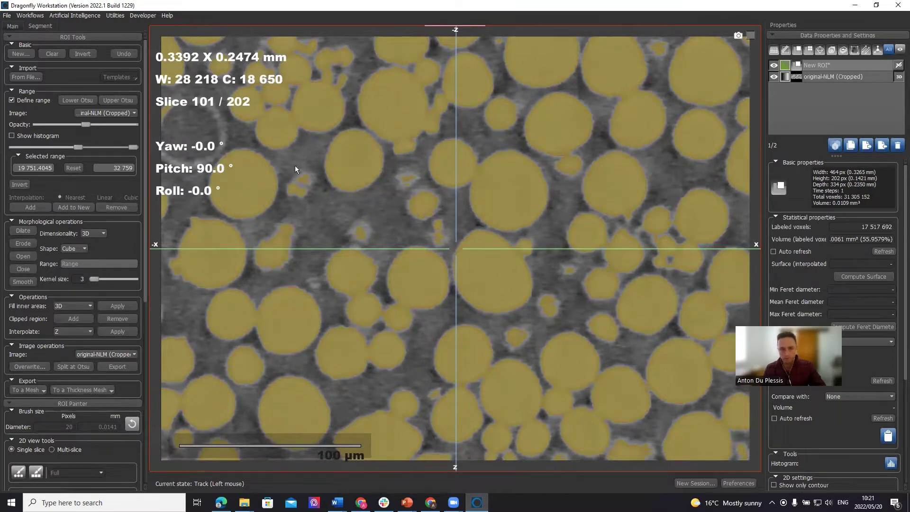
{"action": "left_click", "coordinate": [81, 101]}
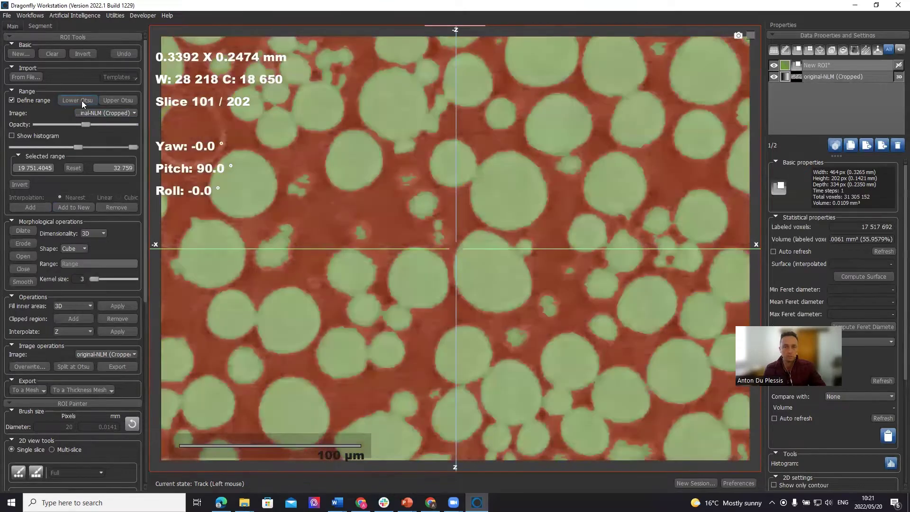
{"action": "left_click", "coordinate": [71, 207]}
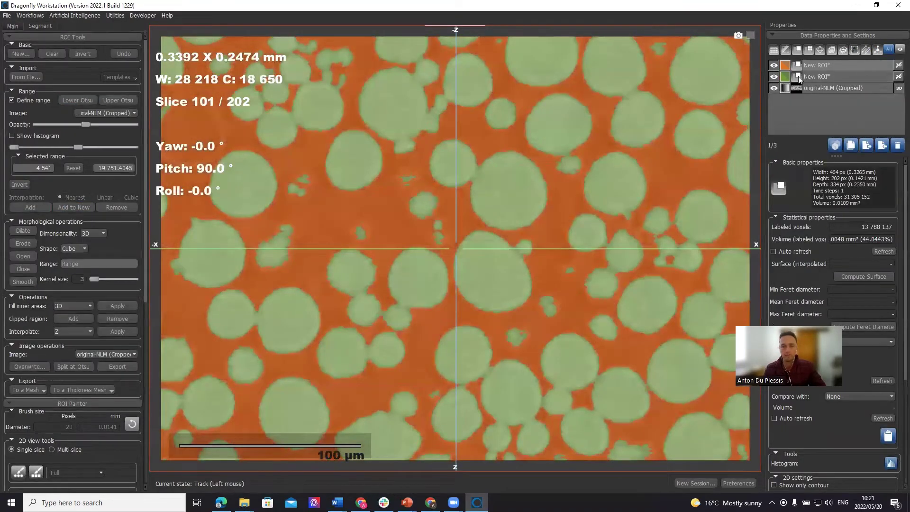
Step: Rename the two New ROIs to 'particles' and 'background', then select particles
{"action": "left_click", "coordinate": [826, 76]}
{"action": "left_click", "coordinate": [826, 76]}
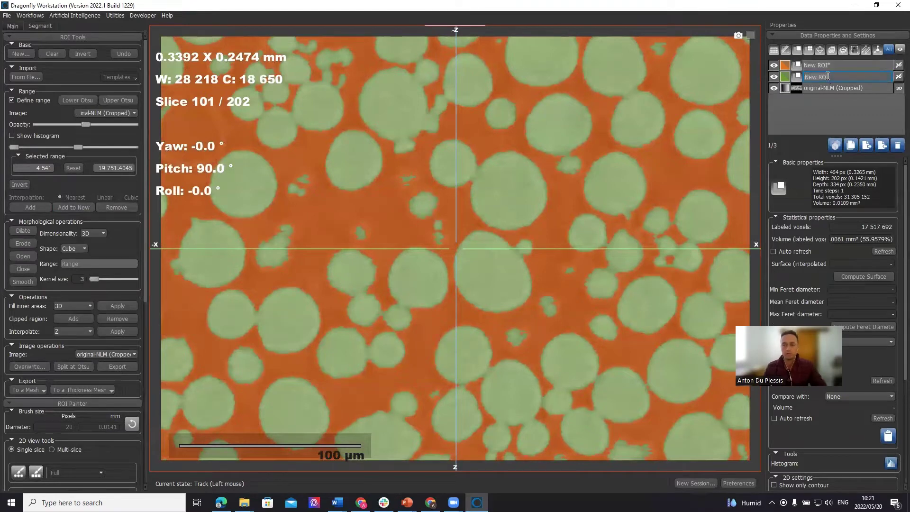
{"action": "type", "text": "partil"}
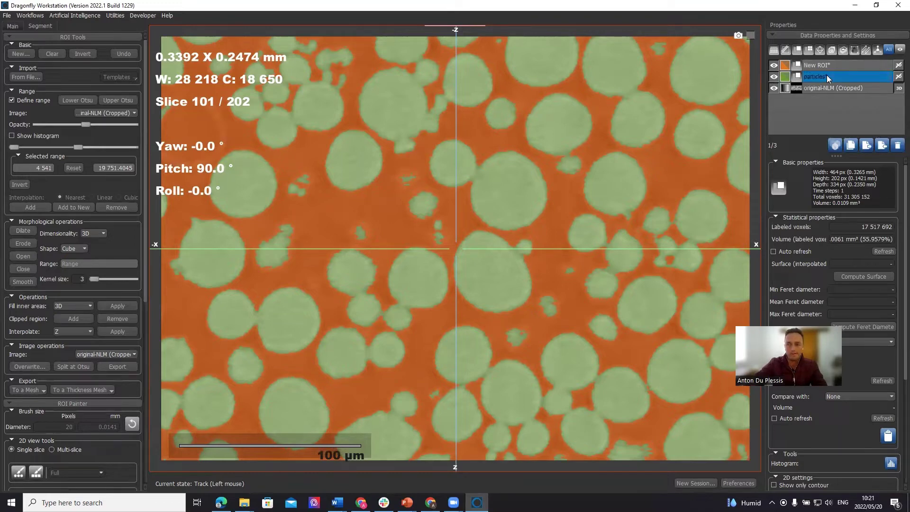
{"action": "left_click", "coordinate": [834, 63]}
{"action": "left_click", "coordinate": [833, 63]}
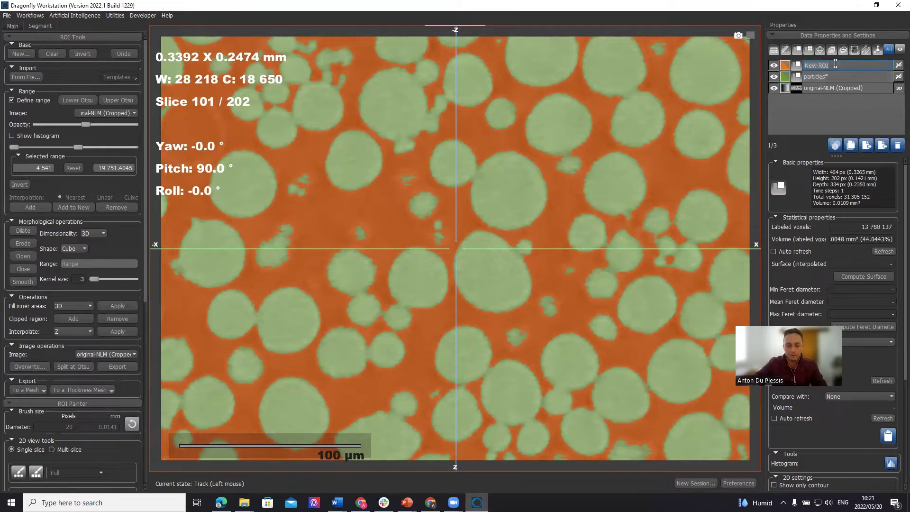
{"action": "type", "text": "background*"}
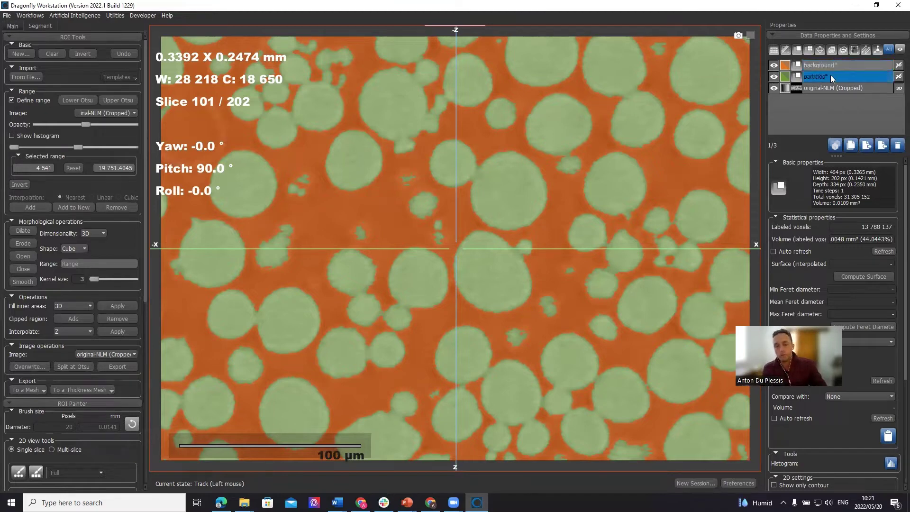
{"action": "left_click", "coordinate": [830, 76]}
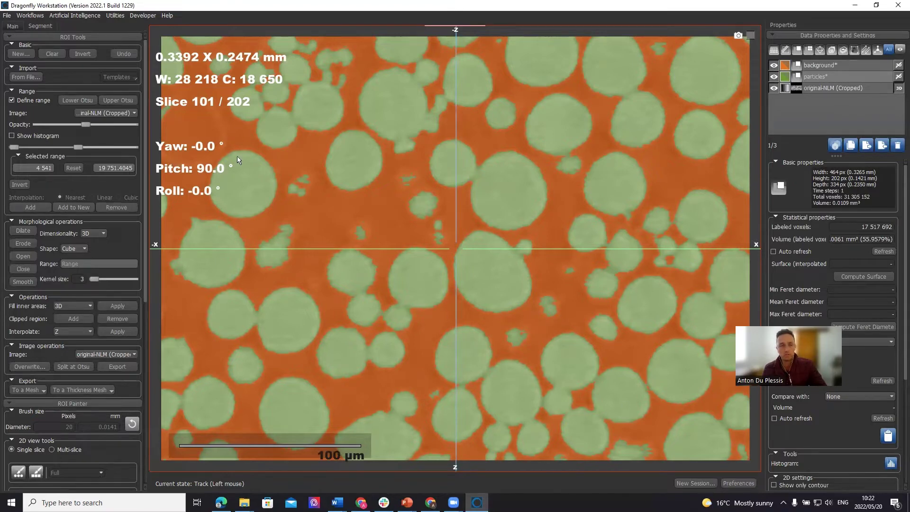
Step: Hide the background ROI, turn off range thresholding, and erode the particles ROI twice
{"action": "left_click", "coordinate": [772, 65]}
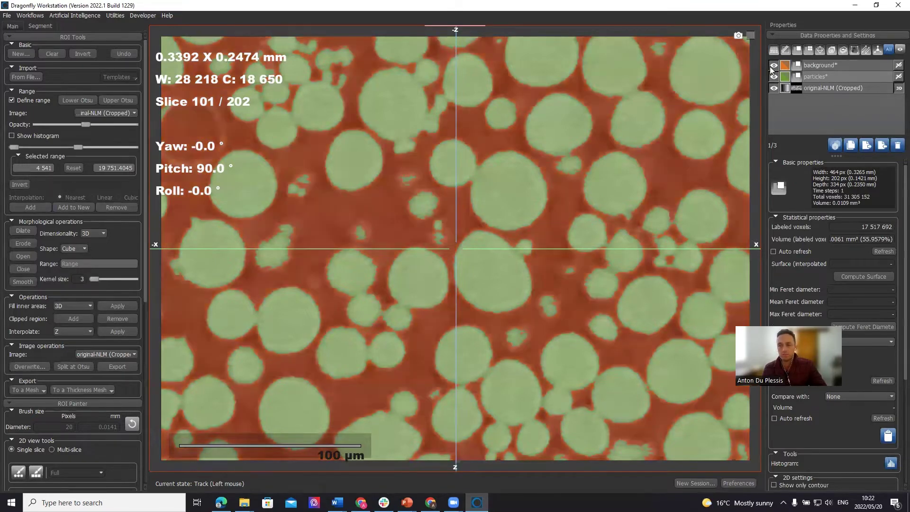
{"action": "left_click", "coordinate": [21, 100]}
{"action": "left_click", "coordinate": [840, 88]}
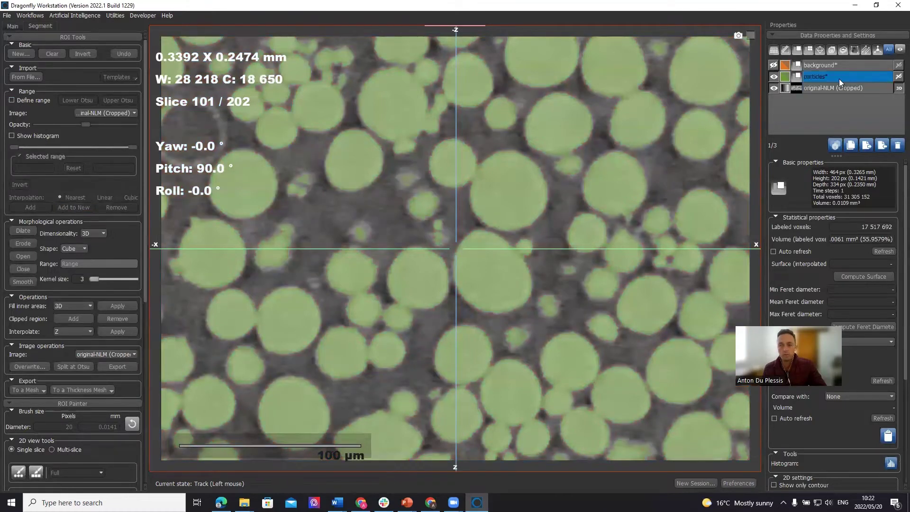
{"action": "left_click", "coordinate": [23, 243]}
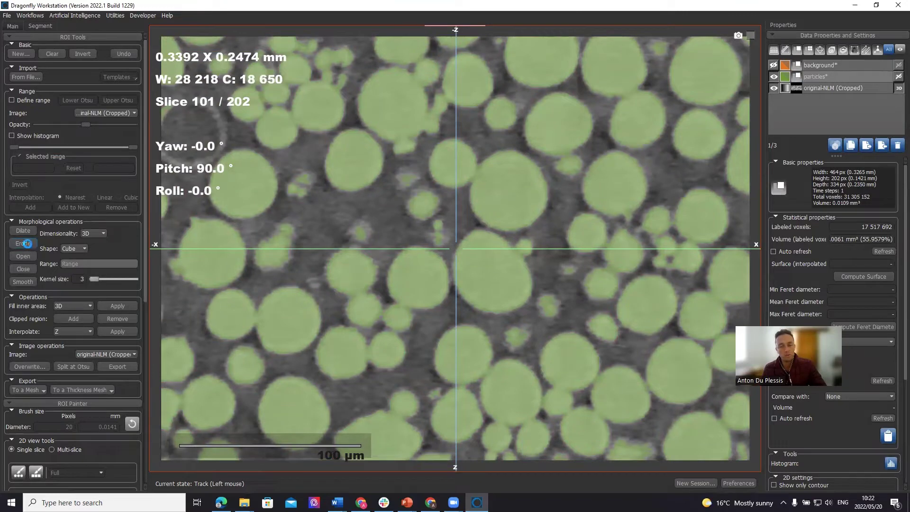
{"action": "left_click", "coordinate": [22, 243]}
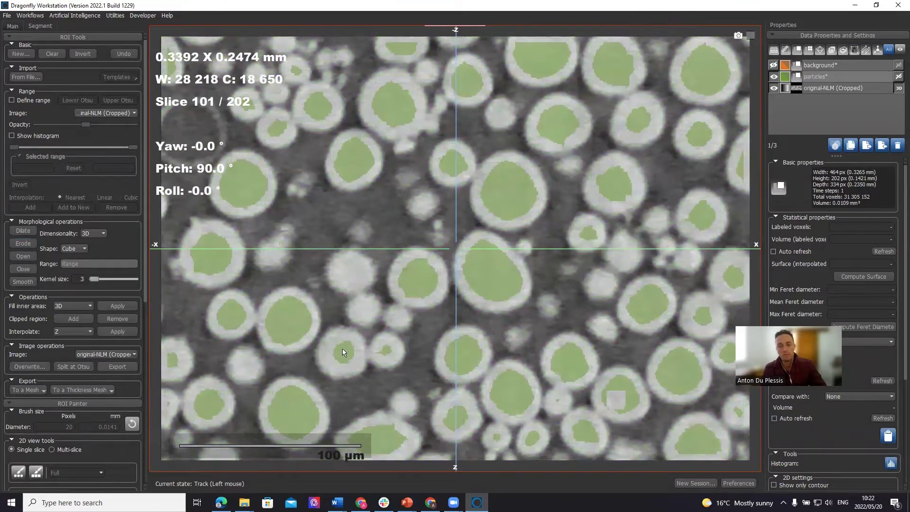
Step: Step through neighbouring slices to check the particles ROI, then hide its green overlay
{"action": "scroll", "coordinate": [374, 339], "scroll_direction": "down", "scroll_amount": 3}
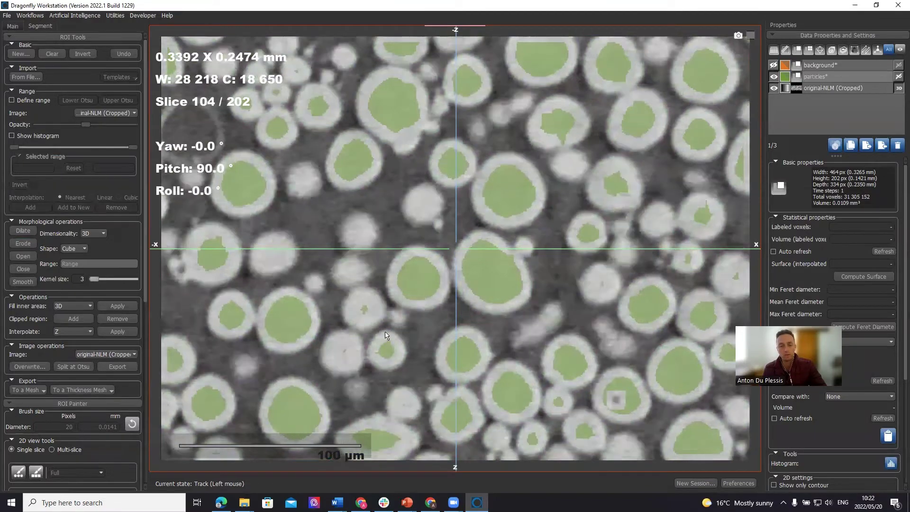
{"action": "scroll", "coordinate": [380, 334], "scroll_direction": "up", "scroll_amount": 4}
{"action": "scroll", "coordinate": [380, 335], "scroll_direction": "up", "scroll_amount": 11}
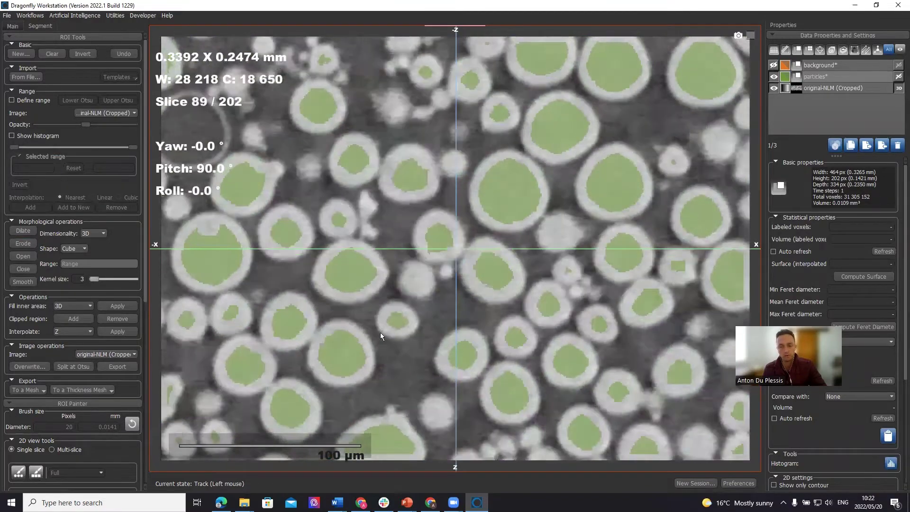
{"action": "scroll", "coordinate": [380, 335], "scroll_direction": "down", "scroll_amount": 6}
{"action": "scroll", "coordinate": [380, 331], "scroll_direction": "down", "scroll_amount": 1}
{"action": "left_click", "coordinate": [815, 78]}
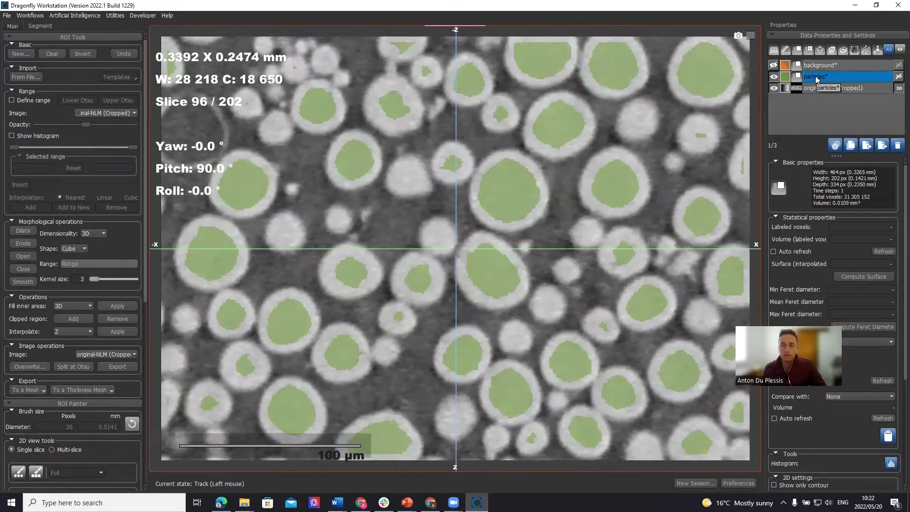
{"action": "double_click", "coordinate": [816, 77]}
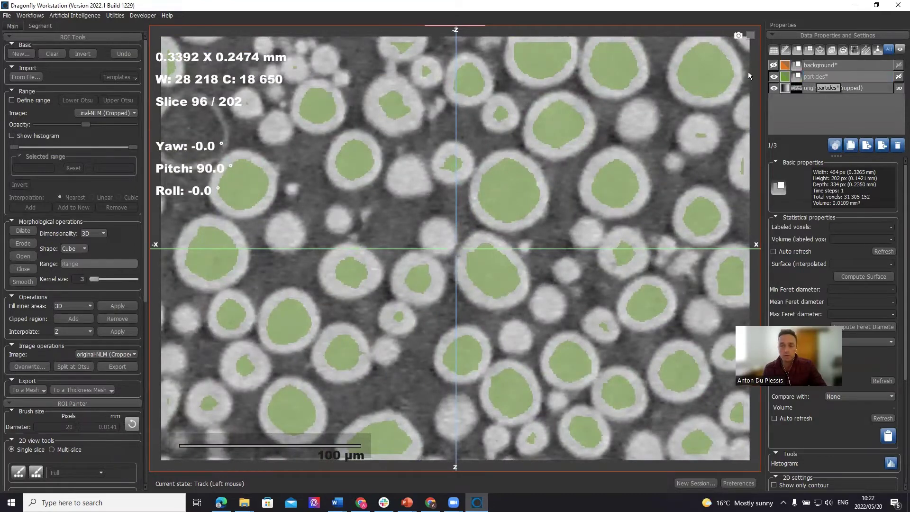
{"action": "left_click", "coordinate": [774, 77]}
Step: Show the background ROI and create a Distance Map from it
{"action": "left_click", "coordinate": [773, 65]}
{"action": "left_click", "coordinate": [818, 65]}
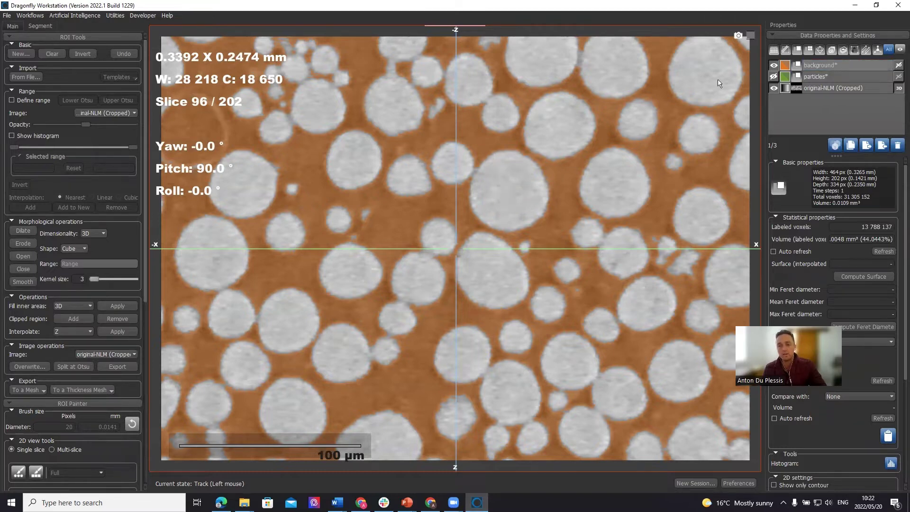
{"action": "right_click", "coordinate": [821, 66]}
{"action": "mouse_move", "coordinate": [838, 134]}
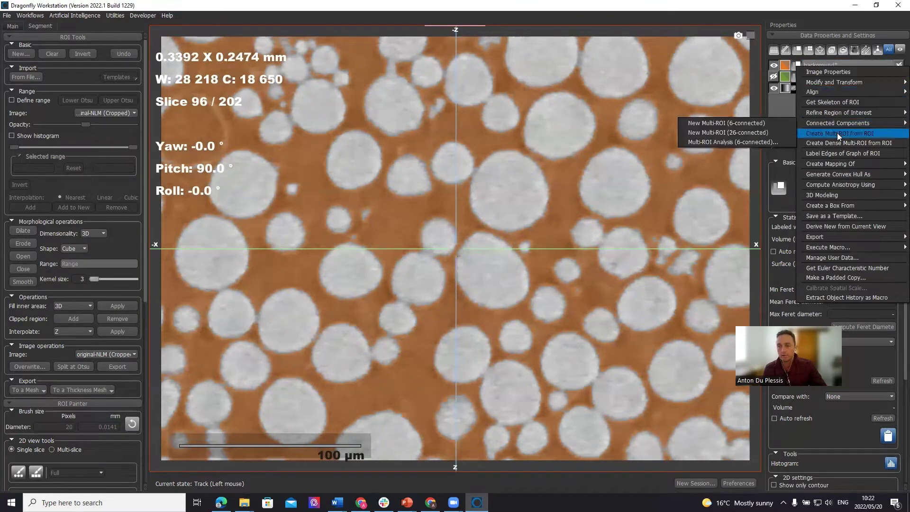
{"action": "mouse_move", "coordinate": [836, 164]}
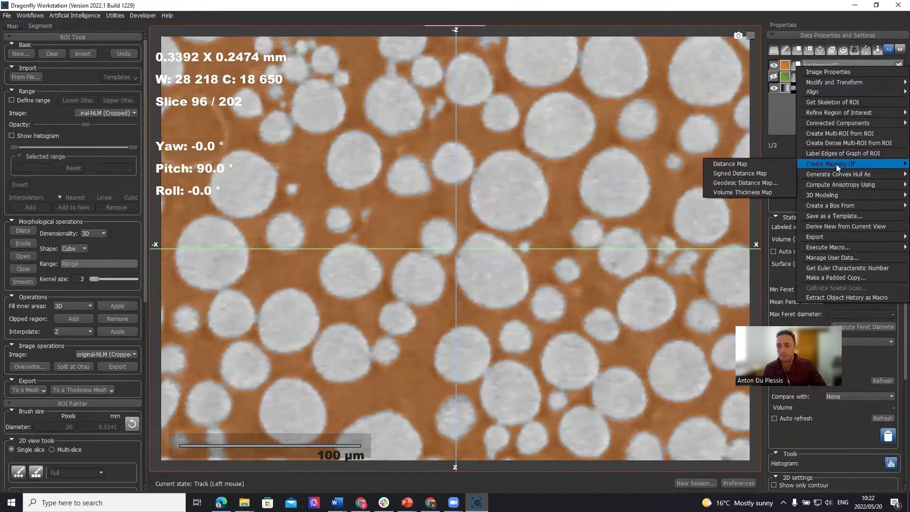
{"action": "left_click", "coordinate": [757, 164]}
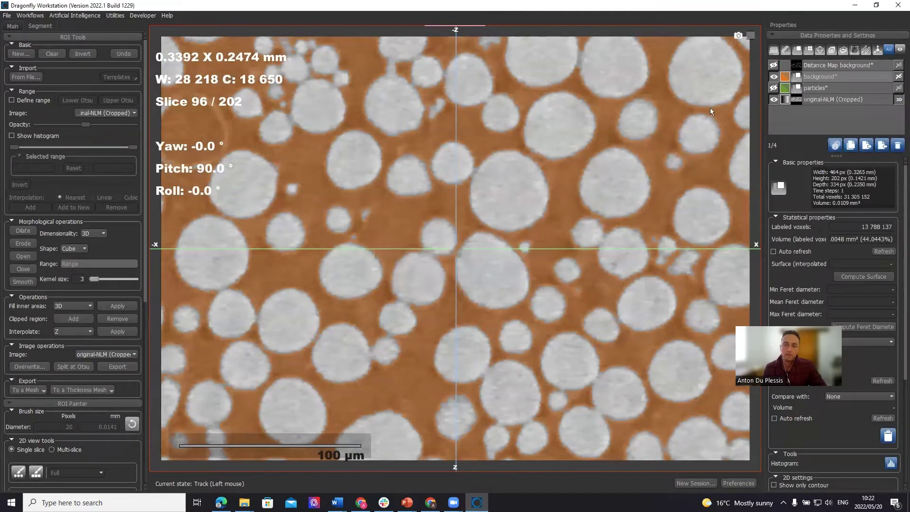
Step: Display the Distance Map background with particles hidden, and select it
{"action": "left_click", "coordinate": [772, 65]}
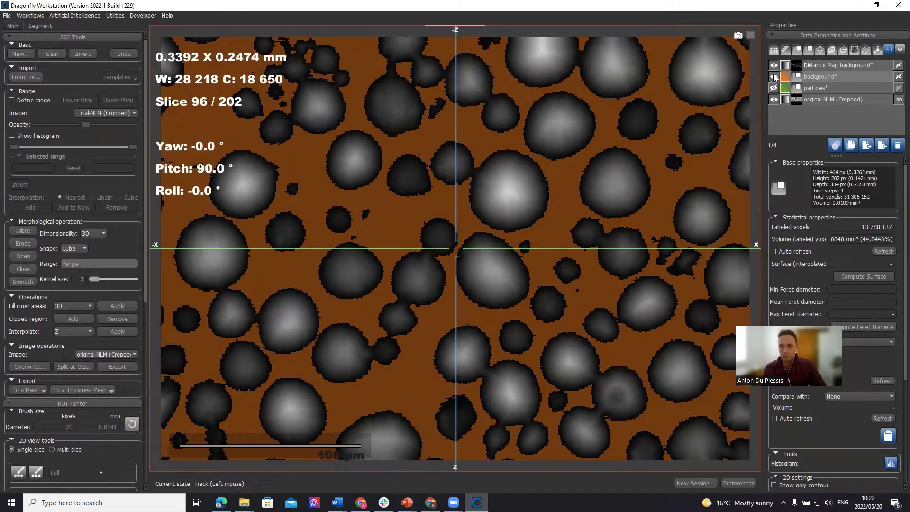
{"action": "left_click", "coordinate": [772, 88]}
{"action": "left_click", "coordinate": [836, 65]}
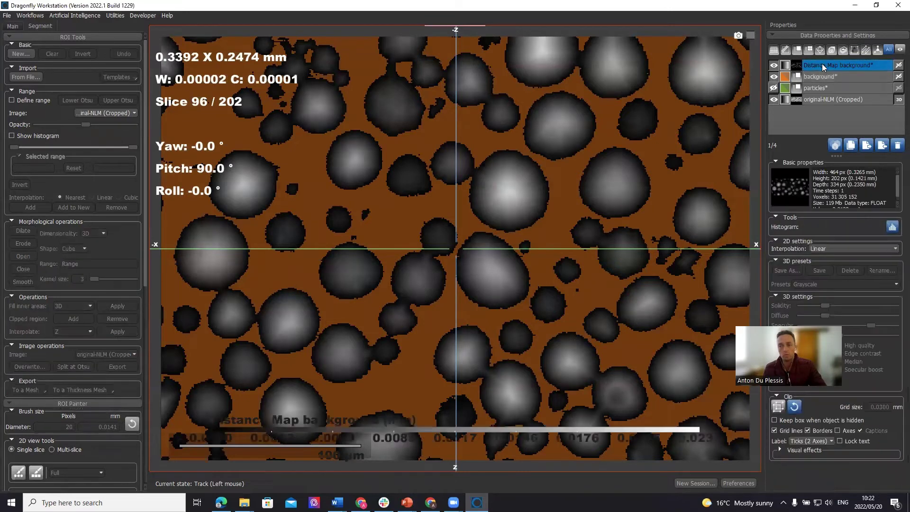
{"action": "left_click", "coordinate": [22, 100]}
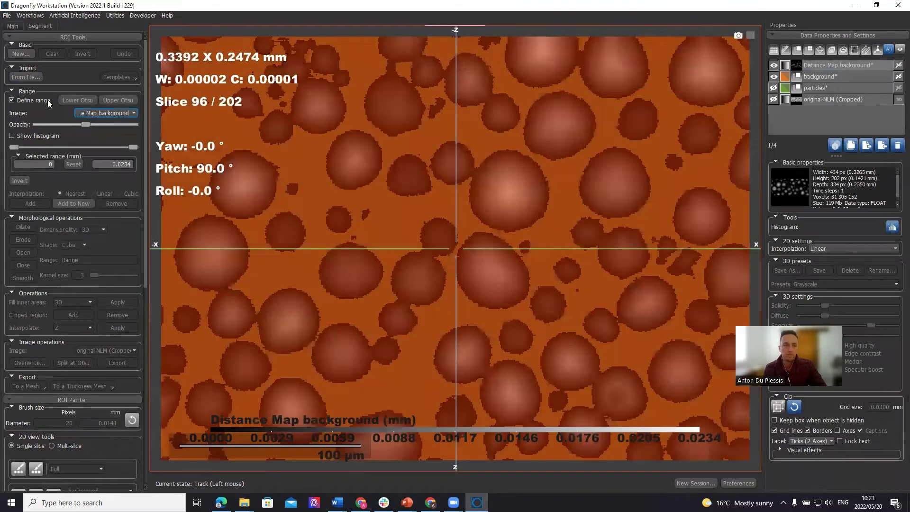
Step: Raise the distance-map lower range limit to 0.0043 and review the neighbouring slices
{"action": "left_click_drag", "start_coordinate": [14, 147], "coordinate": [36, 147]}
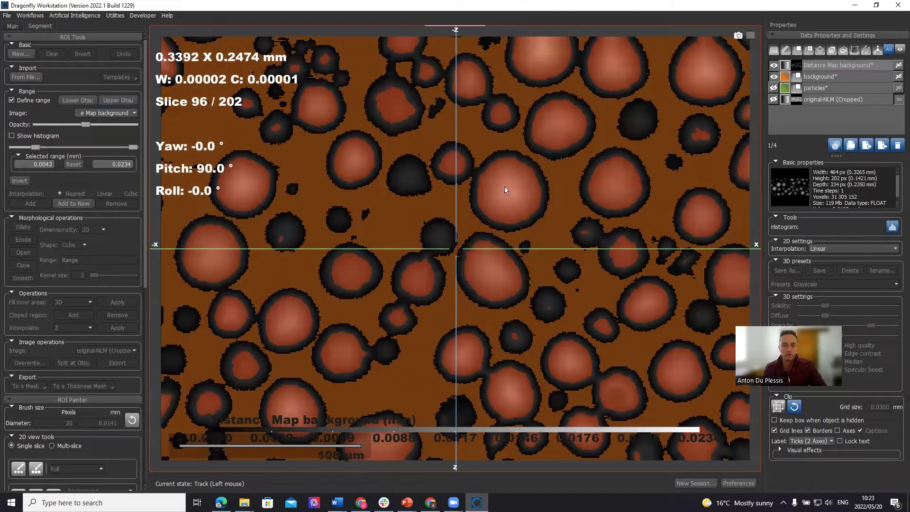
{"action": "scroll", "coordinate": [481, 198], "scroll_direction": "down", "scroll_amount": 1}
{"action": "scroll", "coordinate": [484, 199], "scroll_direction": "down", "scroll_amount": 16}
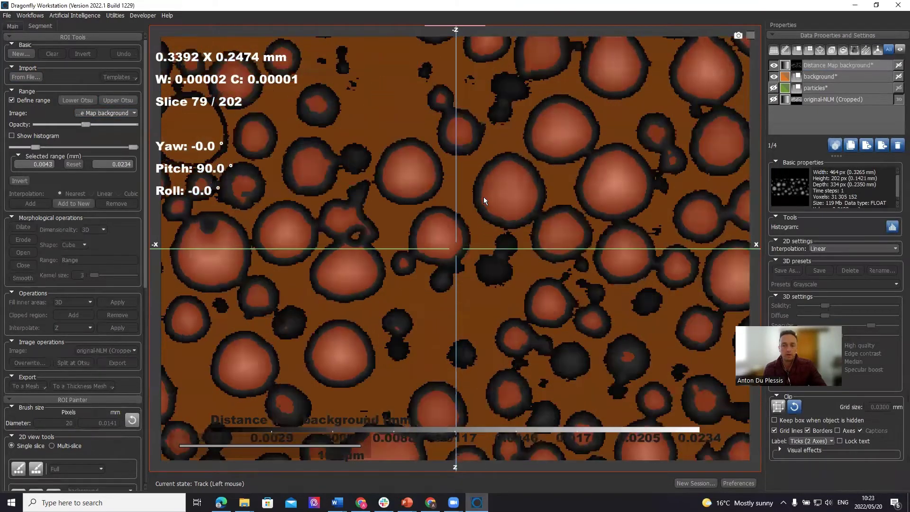
{"action": "scroll", "coordinate": [483, 197], "scroll_direction": "up", "scroll_amount": 3}
{"action": "scroll", "coordinate": [536, 213], "scroll_direction": "up", "scroll_amount": 2}
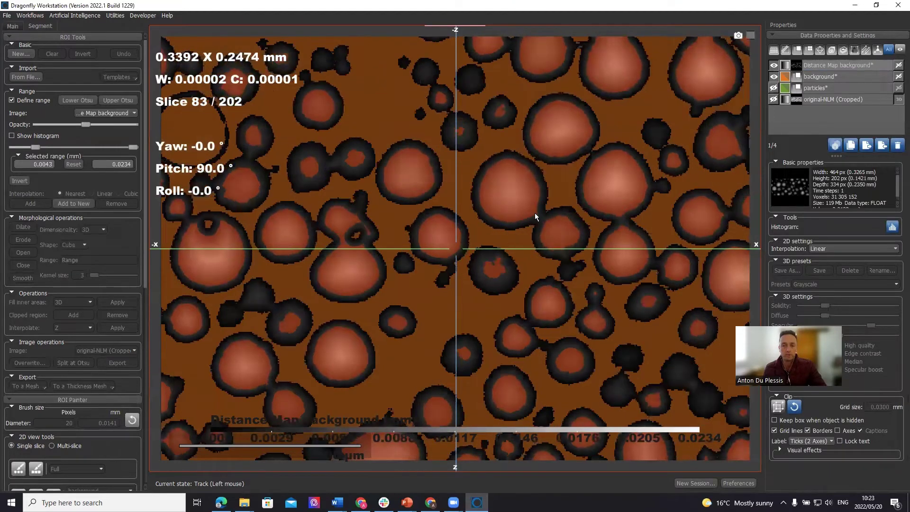
{"action": "scroll", "coordinate": [535, 212], "scroll_direction": "down", "scroll_amount": 2}
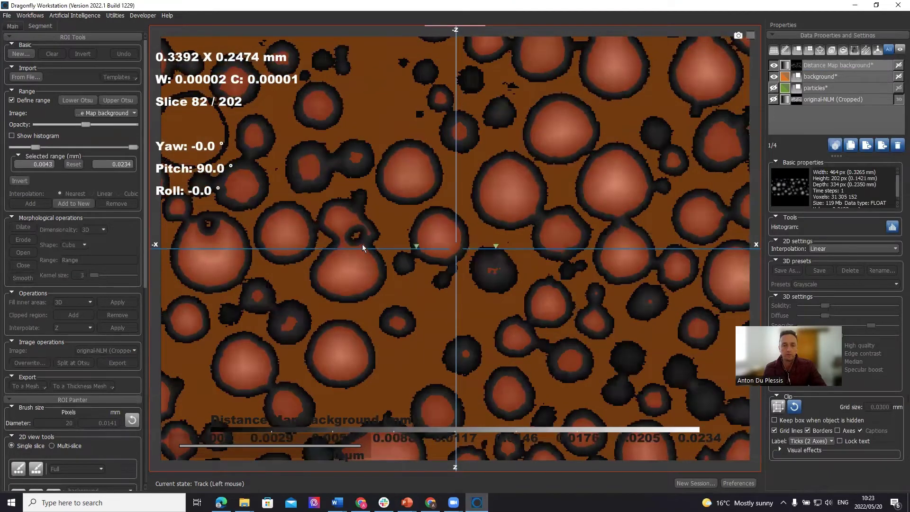
{"action": "scroll", "coordinate": [452, 244], "scroll_direction": "down", "scroll_amount": 4}
{"action": "scroll", "coordinate": [452, 244], "scroll_direction": "up", "scroll_amount": 11}
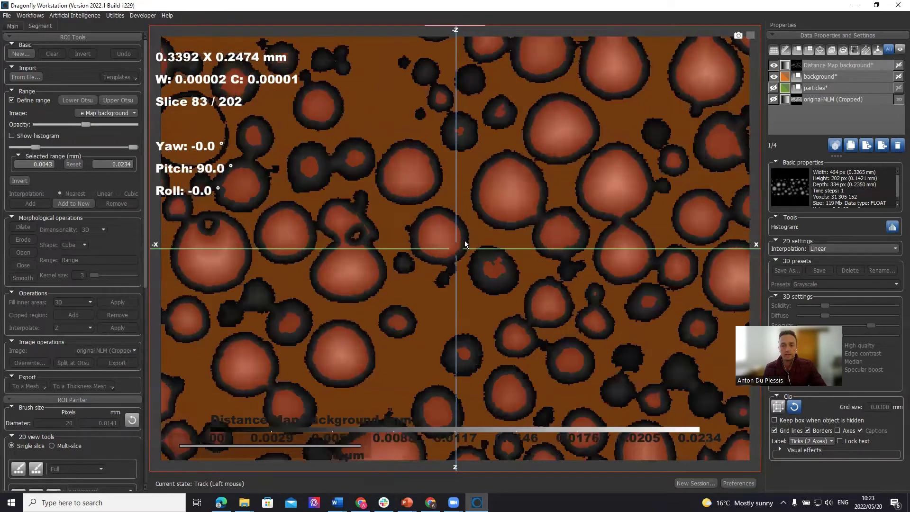
{"action": "scroll", "coordinate": [594, 212], "scroll_direction": "up", "scroll_amount": 13}
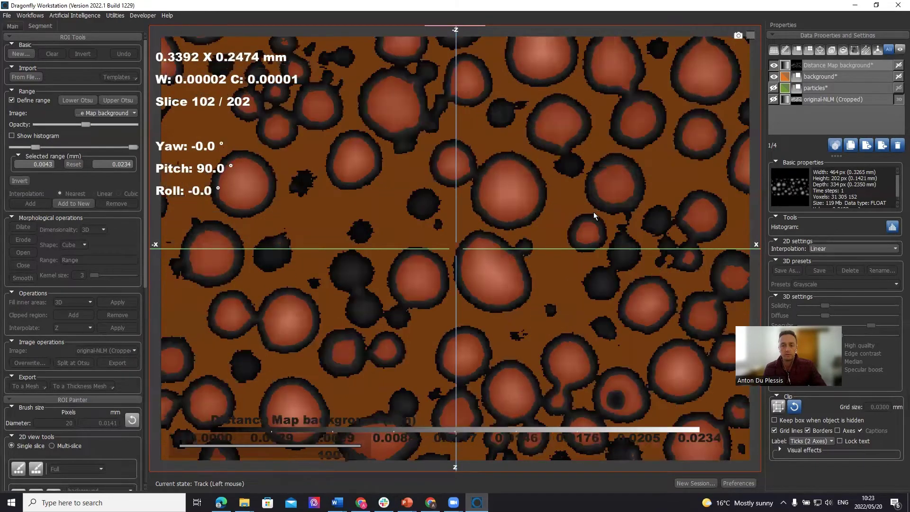
{"action": "scroll", "coordinate": [593, 211], "scroll_direction": "down", "scroll_amount": 2}
{"action": "scroll", "coordinate": [590, 223], "scroll_direction": "up", "scroll_amount": 4}
{"action": "scroll", "coordinate": [588, 237], "scroll_direction": "down", "scroll_amount": 2}
Step: Zoom in on touching particles, set the lower limit to 0.0057, and make a New ROI from 0.0057–0.0234 mm
{"action": "right_click_drag", "start_coordinate": [550, 218], "coordinate": [531, 390]}
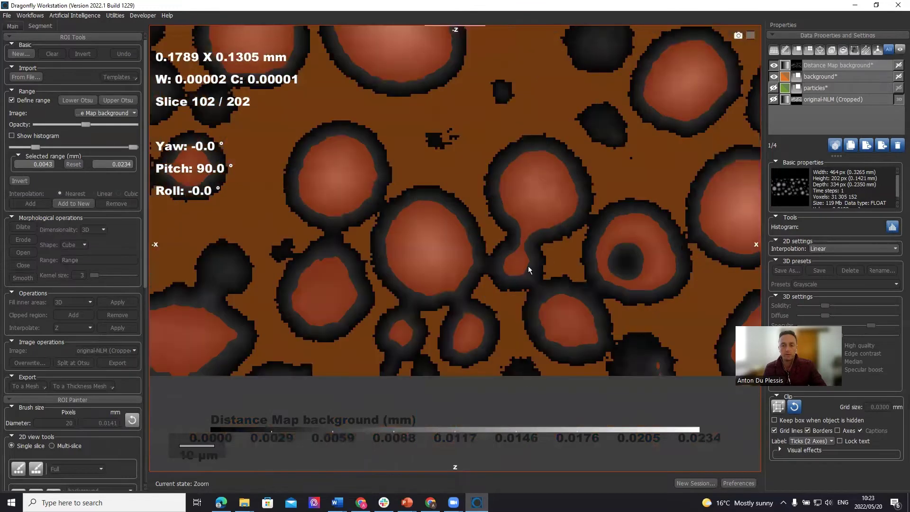
{"action": "right_click_drag", "start_coordinate": [528, 265], "coordinate": [526, 252]}
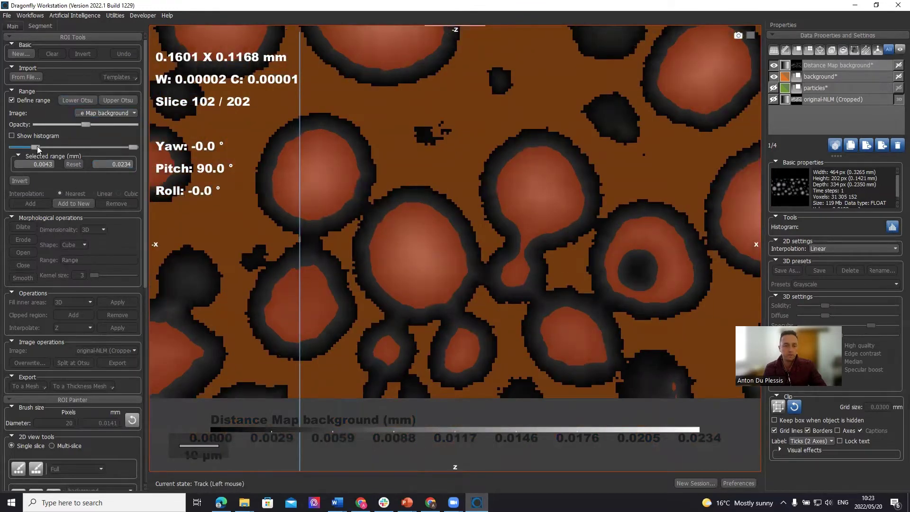
{"action": "left_click_drag", "start_coordinate": [36, 146], "coordinate": [44, 147]}
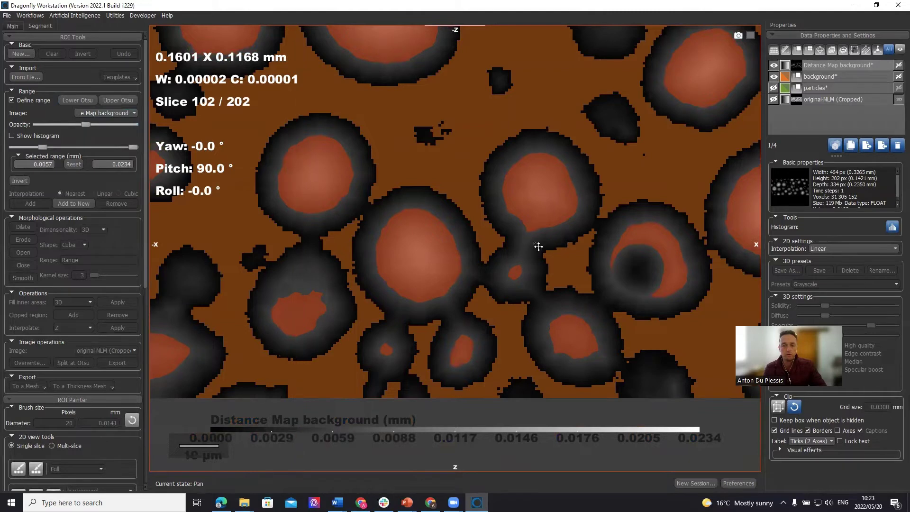
{"action": "right_click_drag", "start_coordinate": [531, 239], "coordinate": [549, 332]}
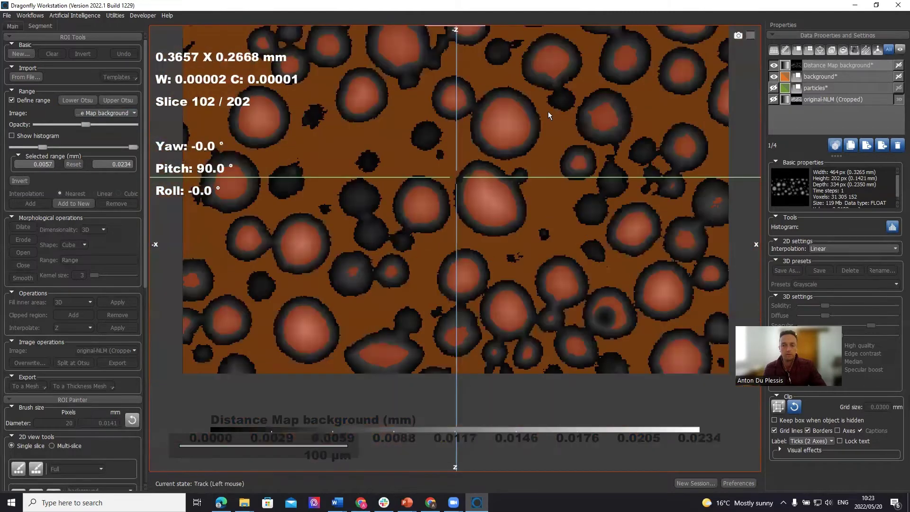
{"action": "scroll", "coordinate": [548, 112], "scroll_direction": "down", "scroll_amount": 14}
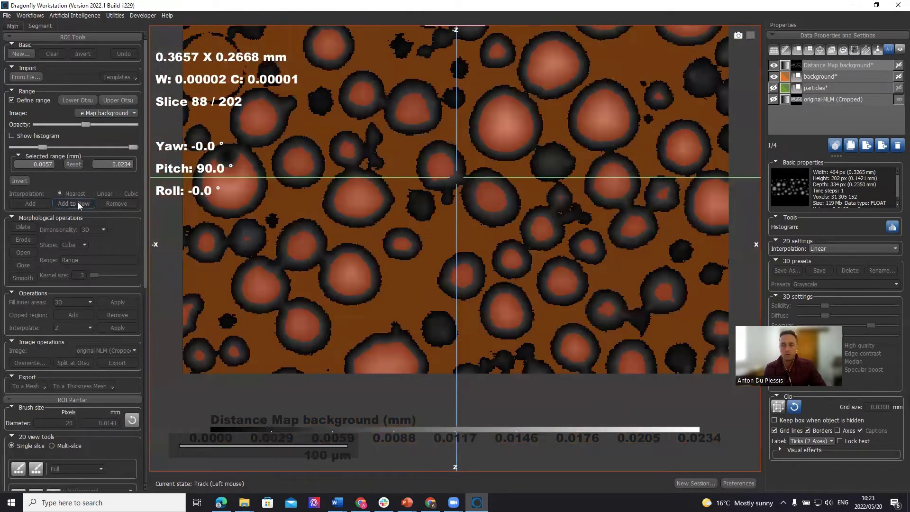
{"action": "left_click", "coordinate": [78, 202]}
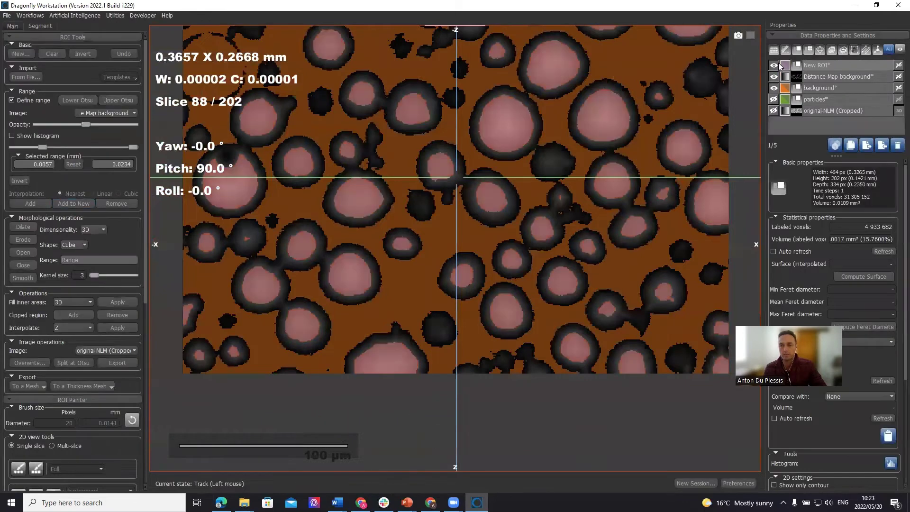
Step: Union the core region and background ROI into a new ROI named 'seed for watershed'
{"action": "left_click", "coordinate": [815, 90]}
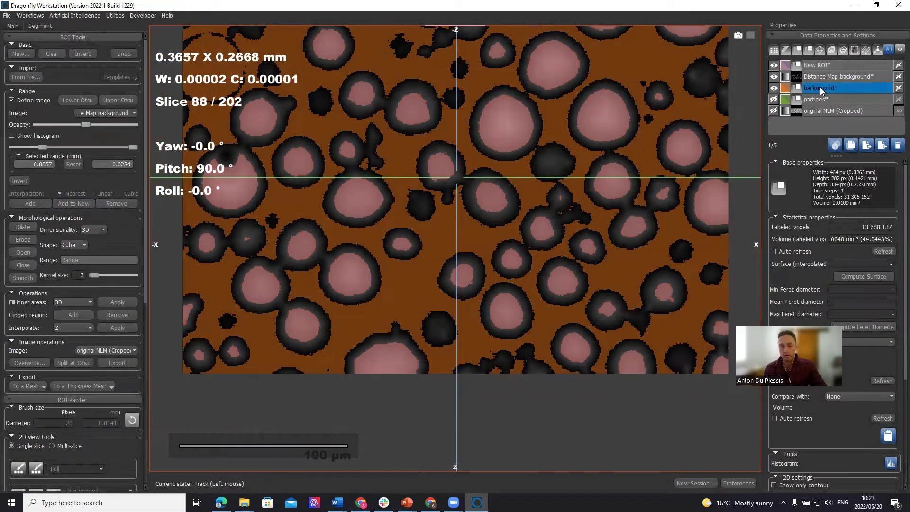
{"action": "left_click", "coordinate": [833, 65]}
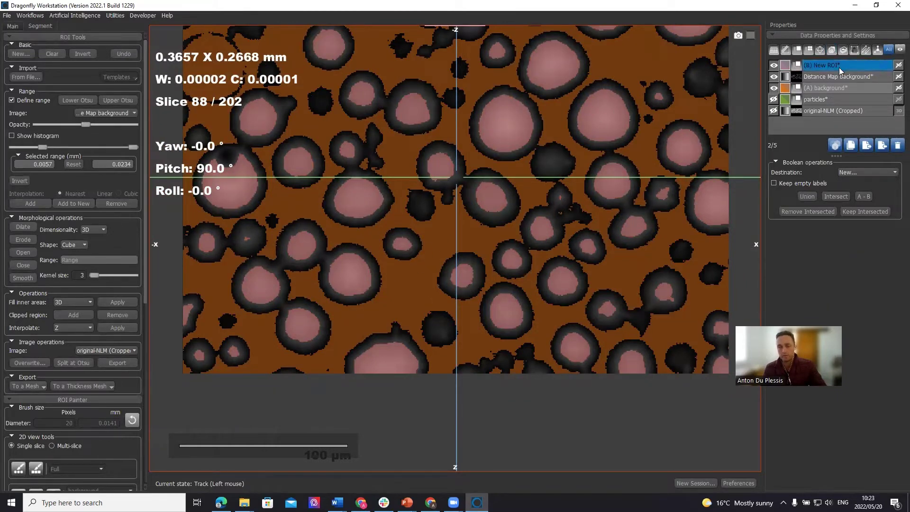
{"action": "left_click", "coordinate": [832, 88]}
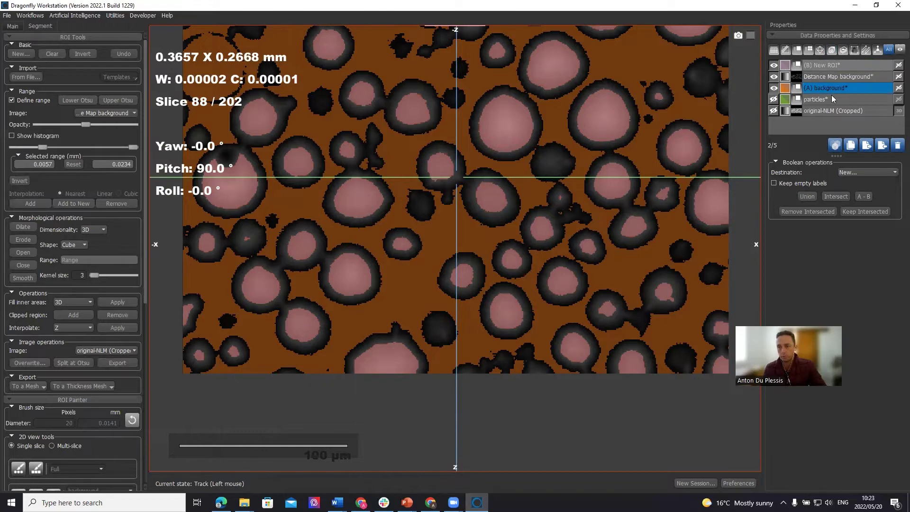
{"action": "left_click", "coordinate": [807, 197]}
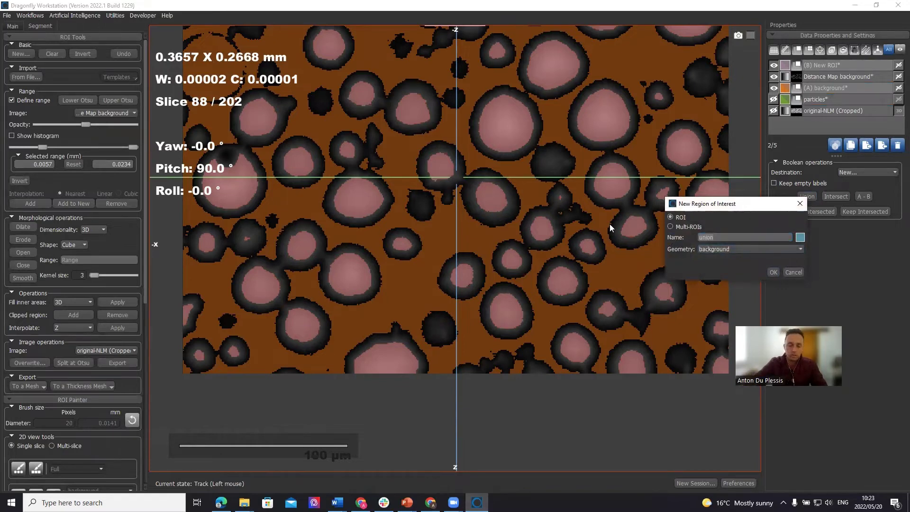
{"action": "type", "text": "seed for wa"}
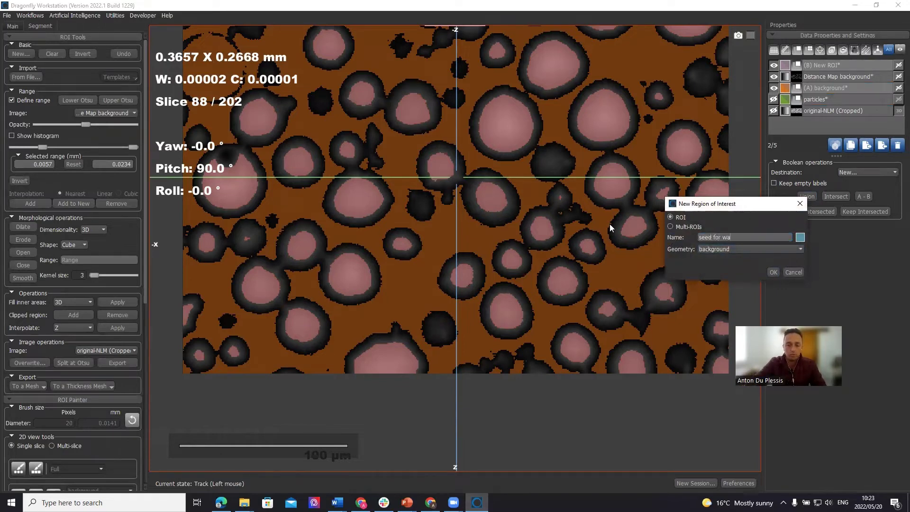
{"action": "type", "text": "tershed"}
{"action": "key", "text": "Return"}
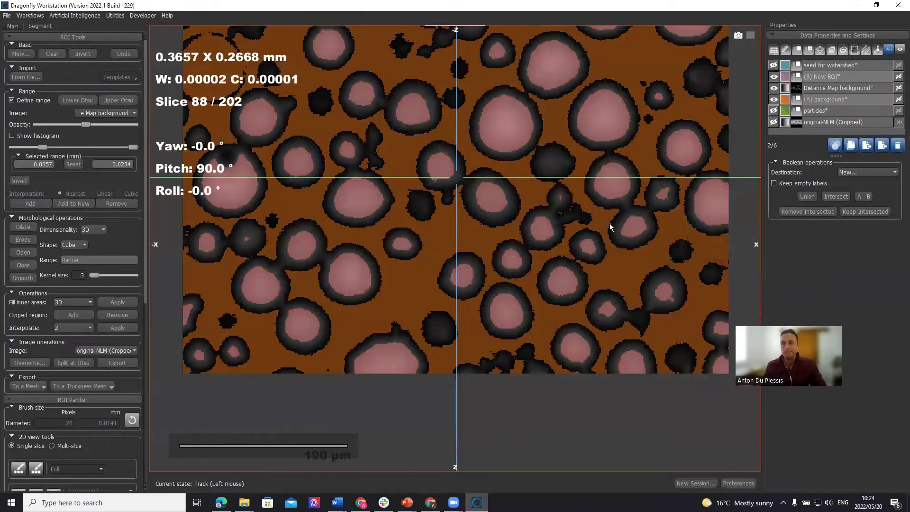
Step: Hide the New ROI, background and distance map, showing the seed ROI over original-NLM (Cropped)
{"action": "left_click", "coordinate": [817, 65]}
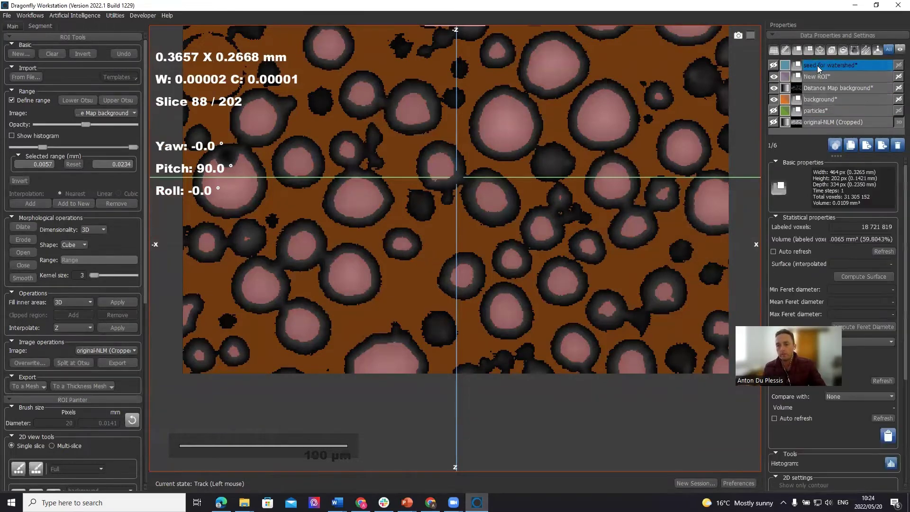
{"action": "left_click", "coordinate": [774, 77]}
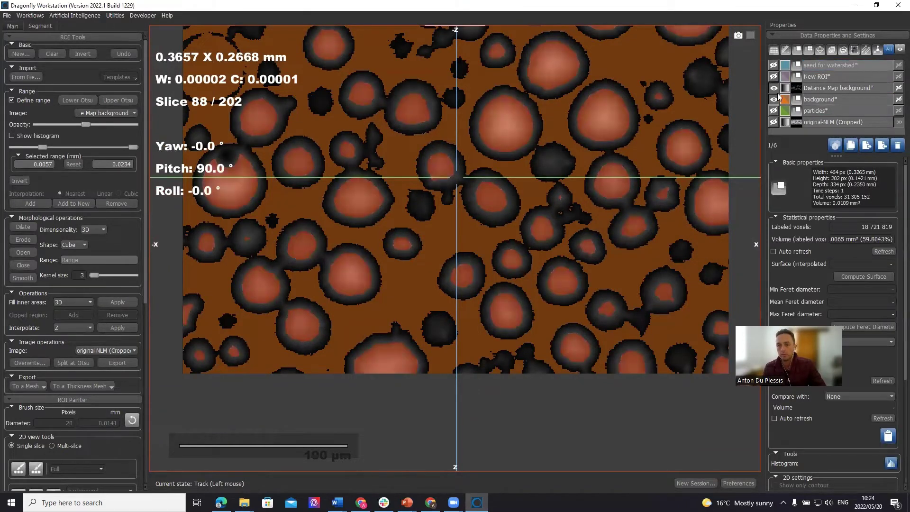
{"action": "left_click", "coordinate": [774, 99]}
{"action": "left_click", "coordinate": [773, 88]}
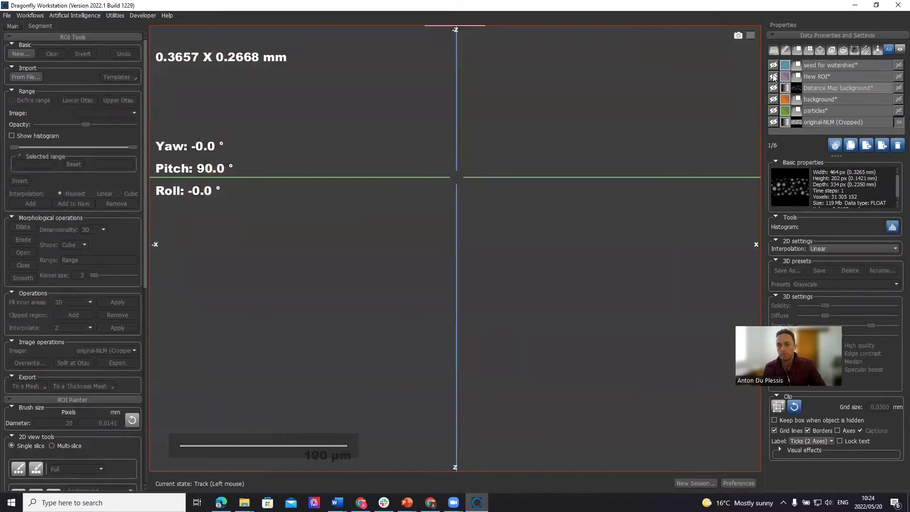
{"action": "left_click", "coordinate": [773, 65]}
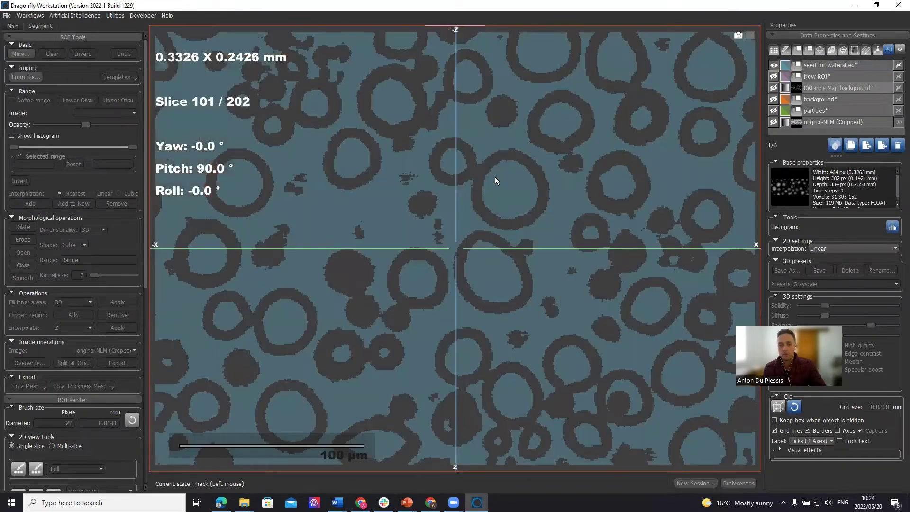
{"action": "left_click", "coordinate": [790, 65]}
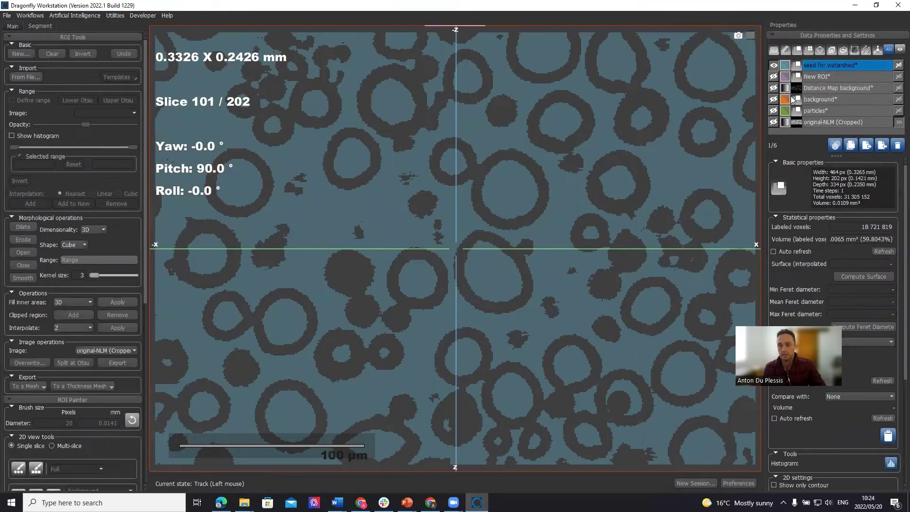
{"action": "left_click", "coordinate": [774, 122]}
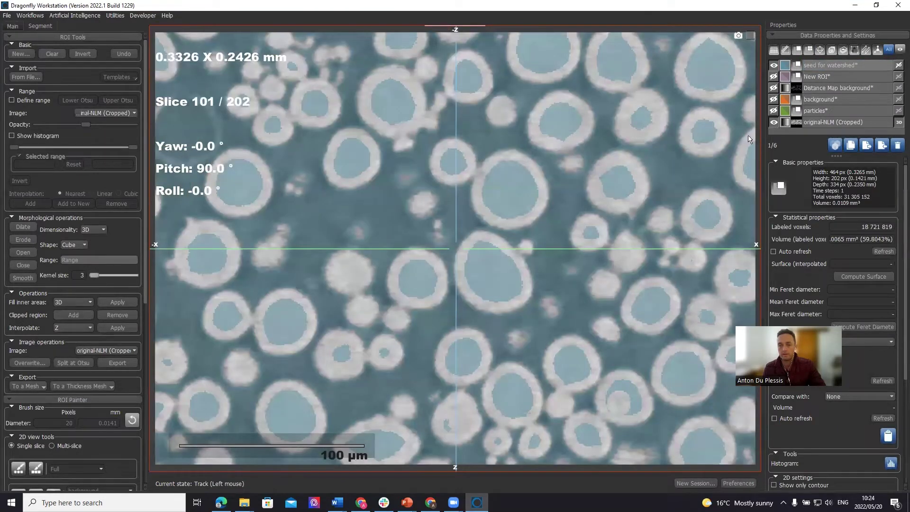
{"action": "left_click", "coordinate": [813, 66]}
Step: Split the seed ROI into a 6-connected Multi-ROI and show it instead of the seed overlay
{"action": "right_click", "coordinate": [815, 65]}
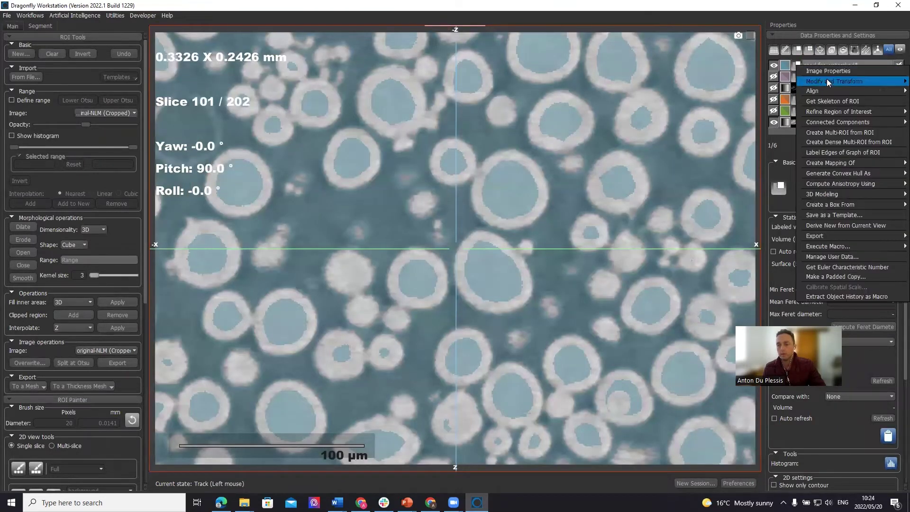
{"action": "mouse_move", "coordinate": [828, 124]}
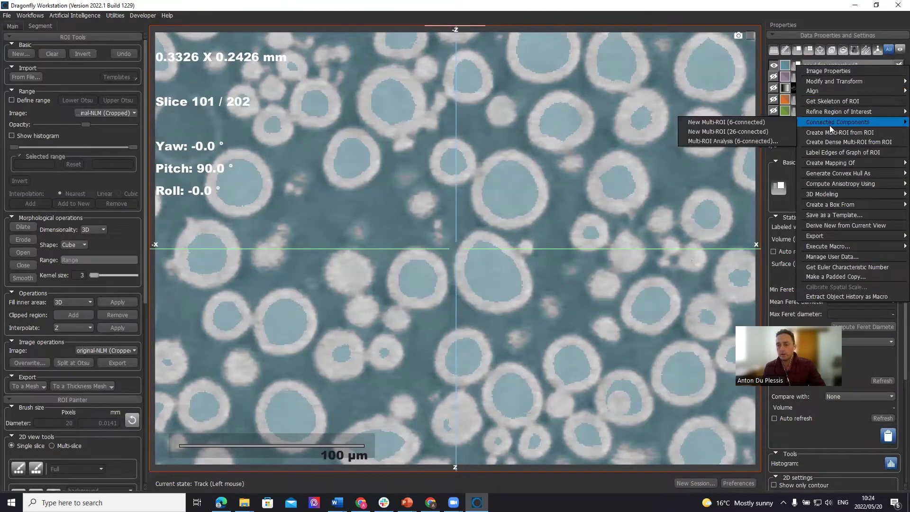
{"action": "left_click", "coordinate": [728, 123]}
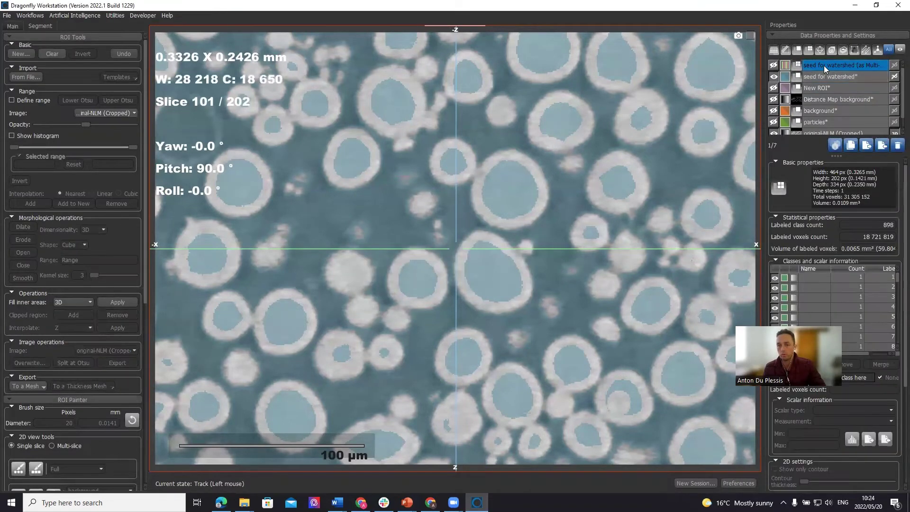
{"action": "left_click", "coordinate": [773, 65]}
{"action": "left_click", "coordinate": [773, 78]}
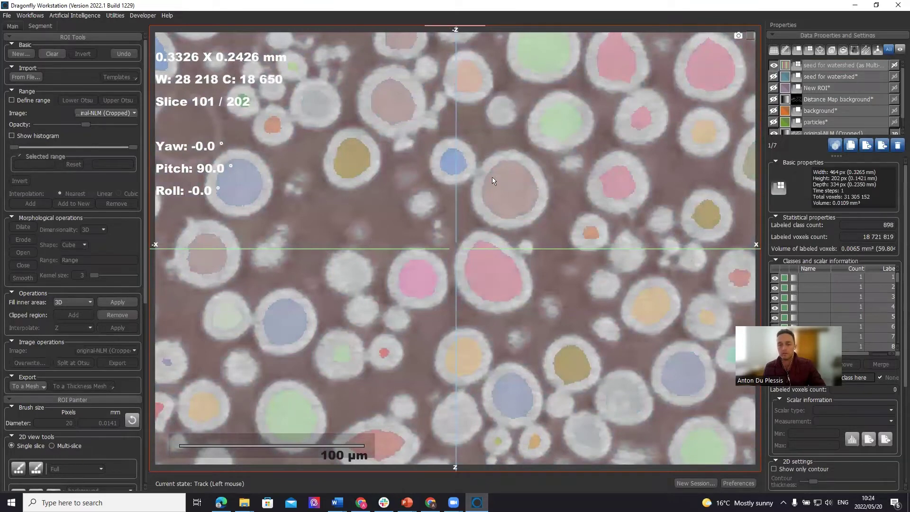
{"action": "left_click", "coordinate": [838, 67]}
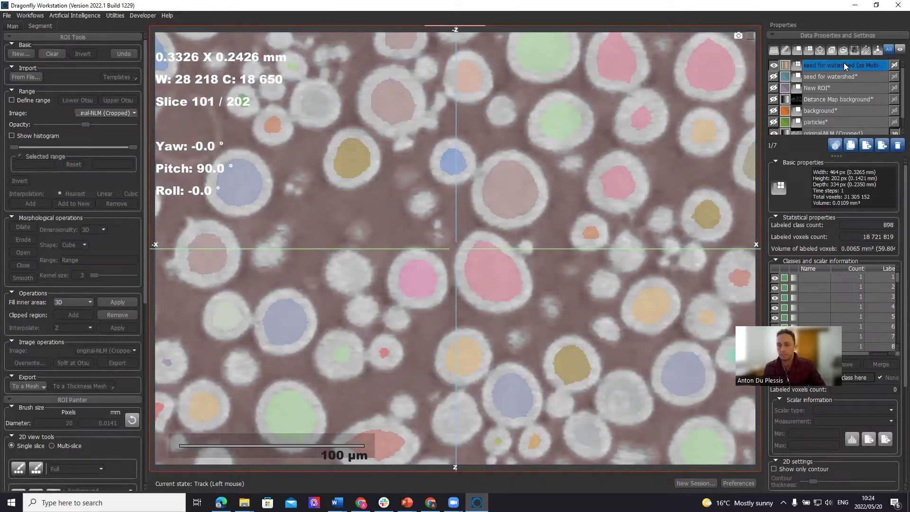
Step: Compute a watershed from the seed Multi-ROI using original-NLM (Cropped) as the Sobel image
{"action": "right_click", "coordinate": [837, 65]}
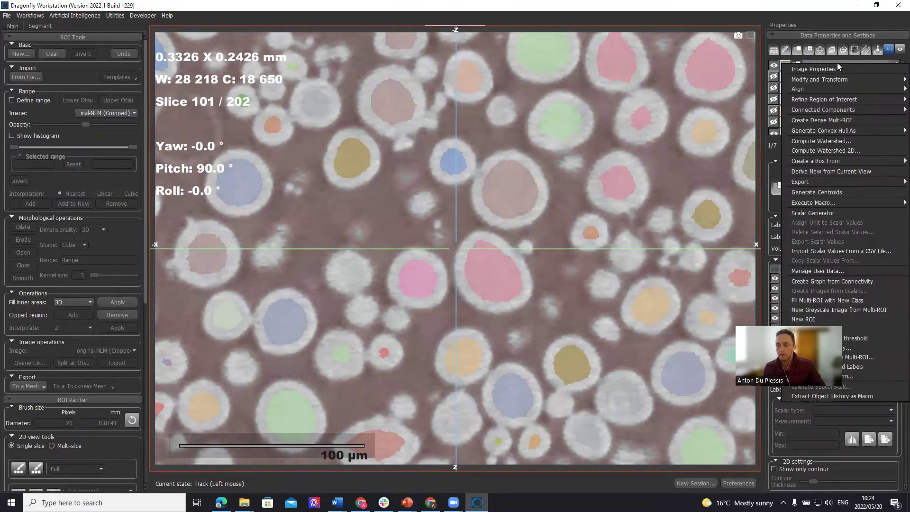
{"action": "mouse_move", "coordinate": [833, 131]}
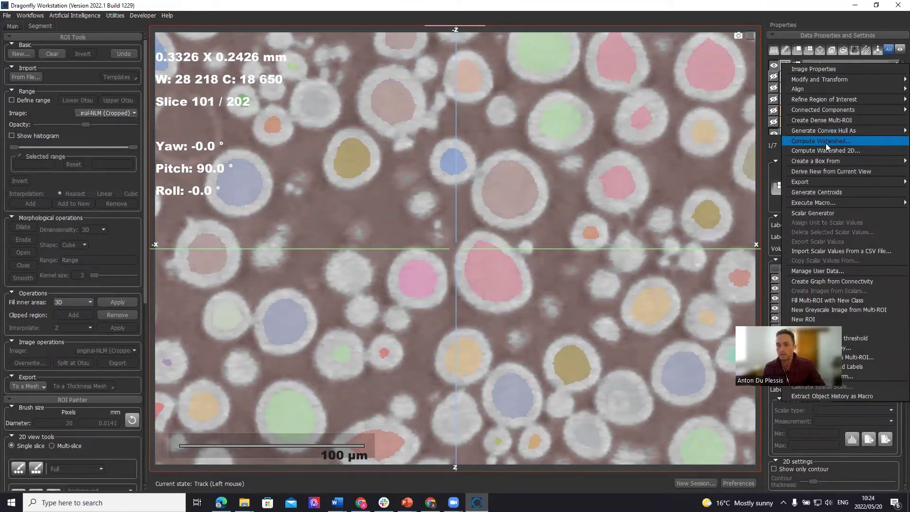
{"action": "left_click", "coordinate": [825, 141]}
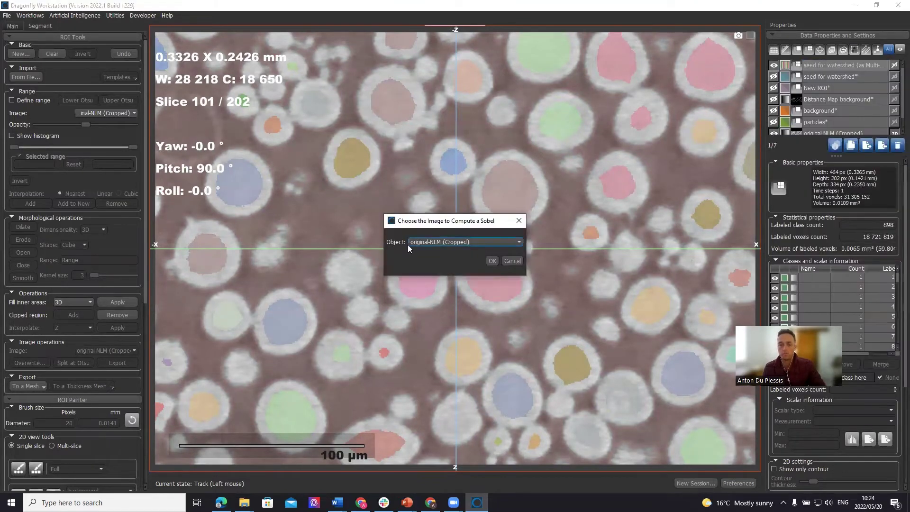
{"action": "left_click", "coordinate": [492, 261]}
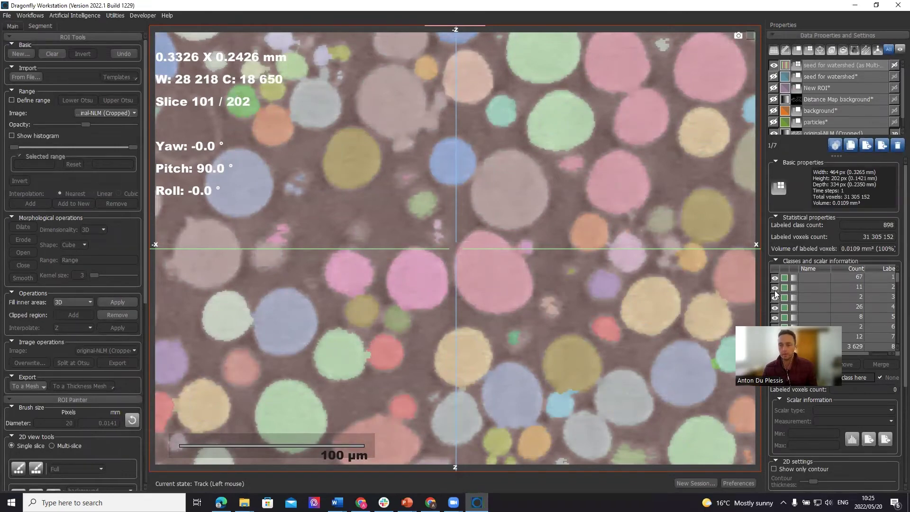
{"action": "left_click", "coordinate": [834, 65]}
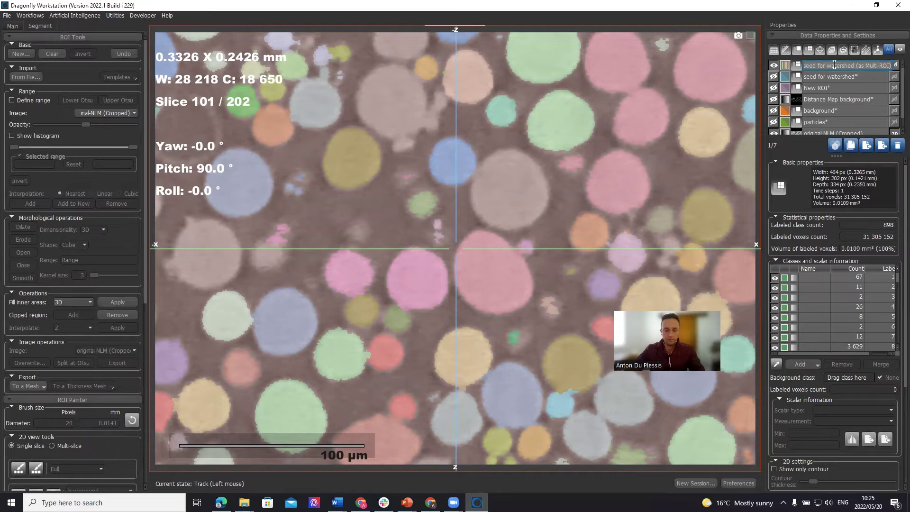
Step: Rename the watershed result to 'result' and delete its largest, background label
{"action": "type", "text": "result"}
{"action": "key", "text": "Return"}
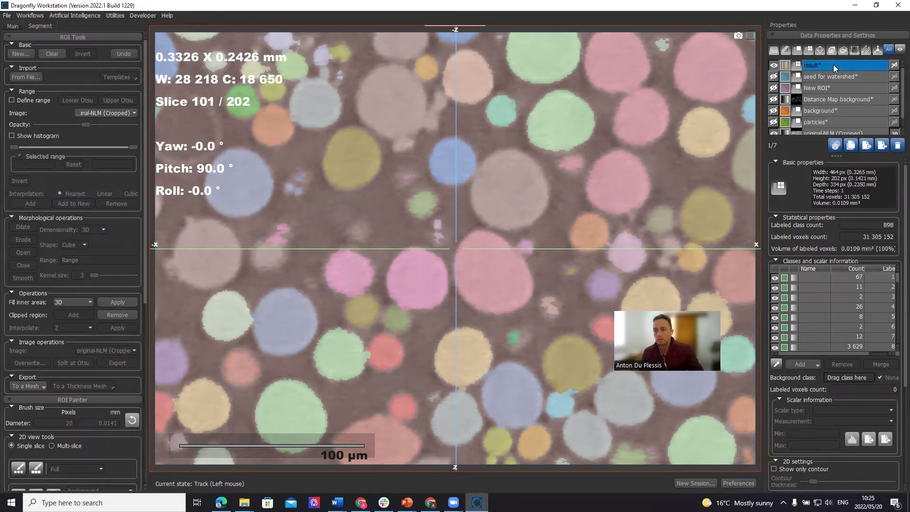
{"action": "left_click", "coordinate": [853, 268]}
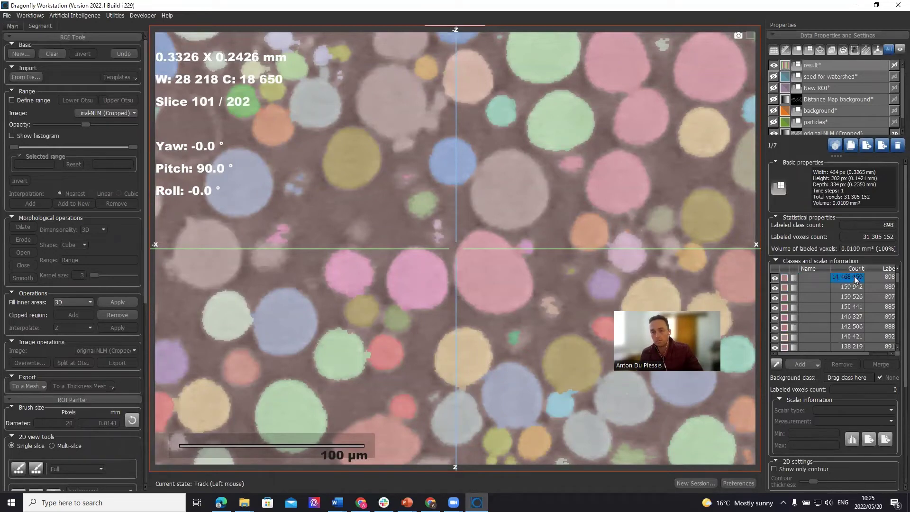
{"action": "left_click", "coordinate": [774, 278]}
{"action": "left_click", "coordinate": [811, 280]}
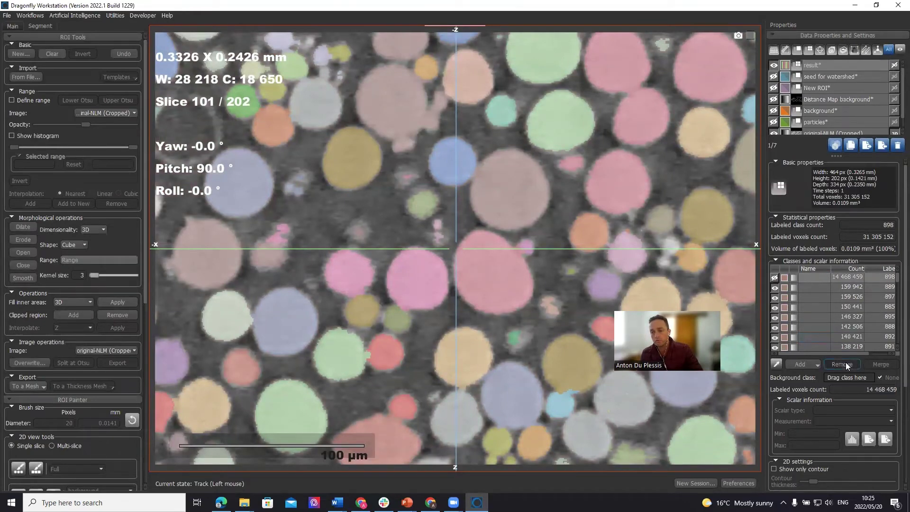
{"action": "left_click", "coordinate": [845, 362]}
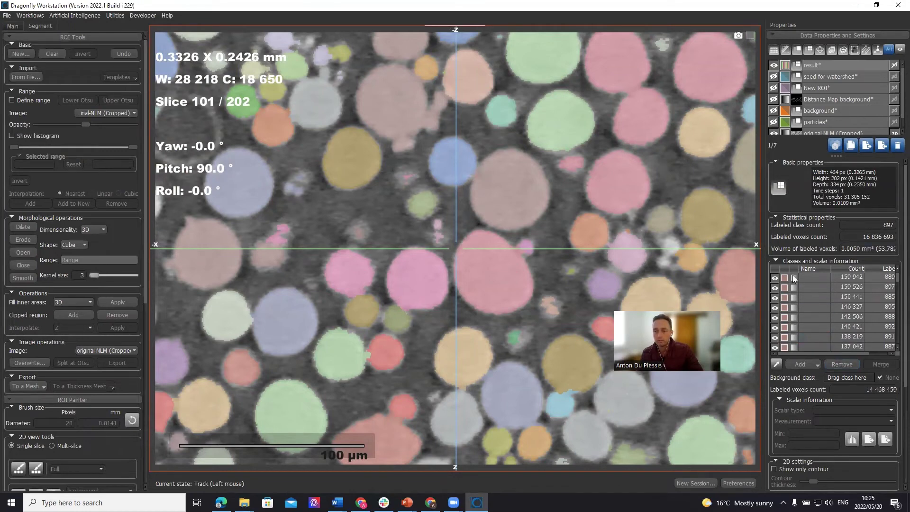
Step: Select the result Multi-ROI and step through the slices to 91 of 202
{"action": "left_click", "coordinate": [818, 101]}
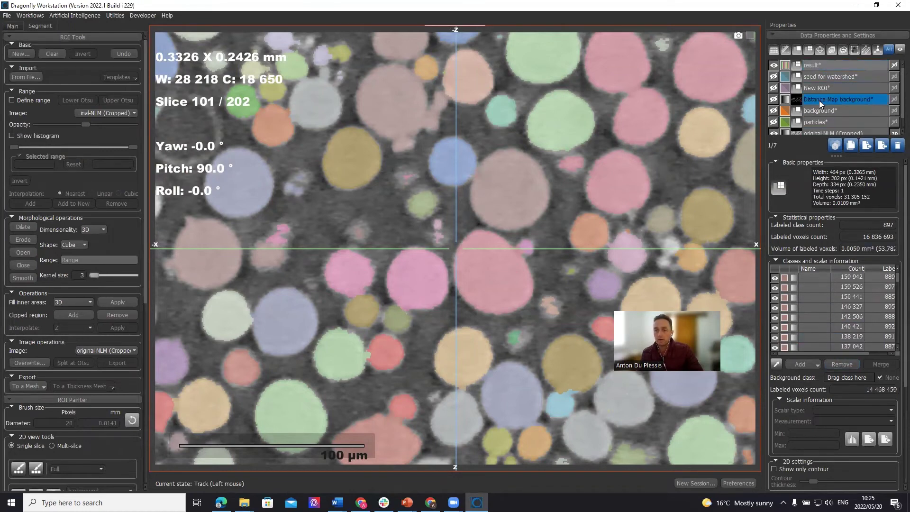
{"action": "left_click", "coordinate": [826, 61]}
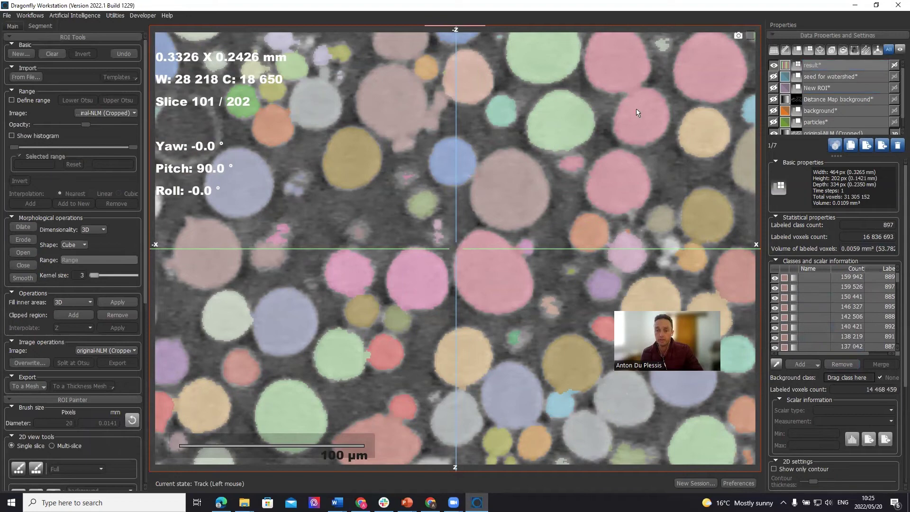
{"action": "scroll", "coordinate": [601, 144], "scroll_direction": "up", "scroll_amount": 12}
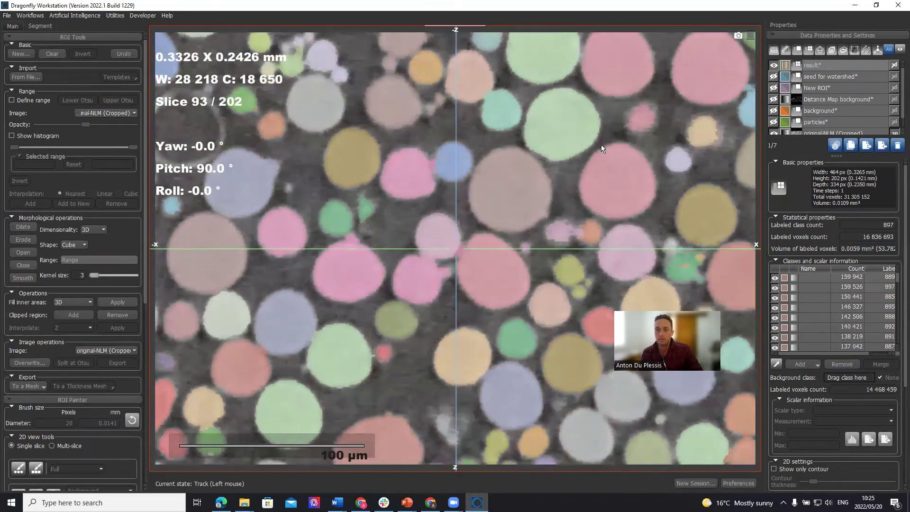
{"action": "scroll", "coordinate": [601, 144], "scroll_direction": "down", "scroll_amount": 2}
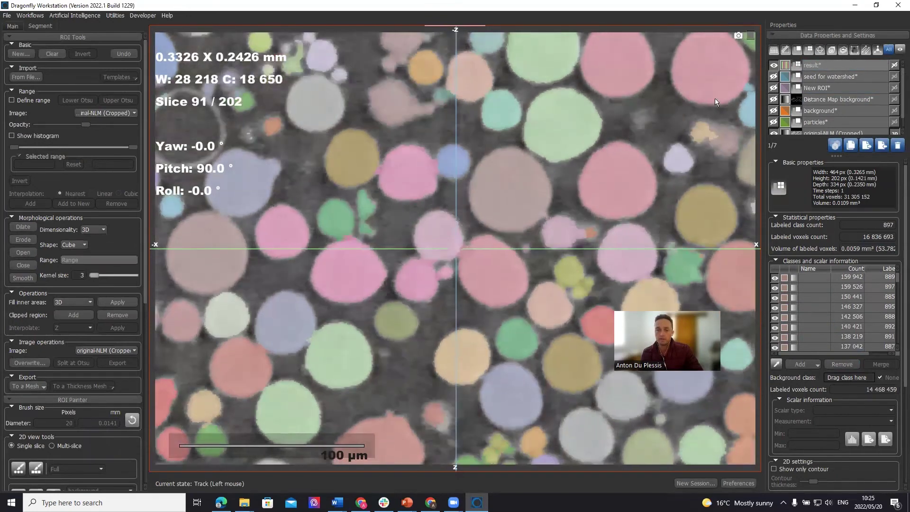
Step: Compute the Volume and Sphericity basic measurements for all 897 result labels with the Scalar Generator
{"action": "right_click", "coordinate": [833, 62]}
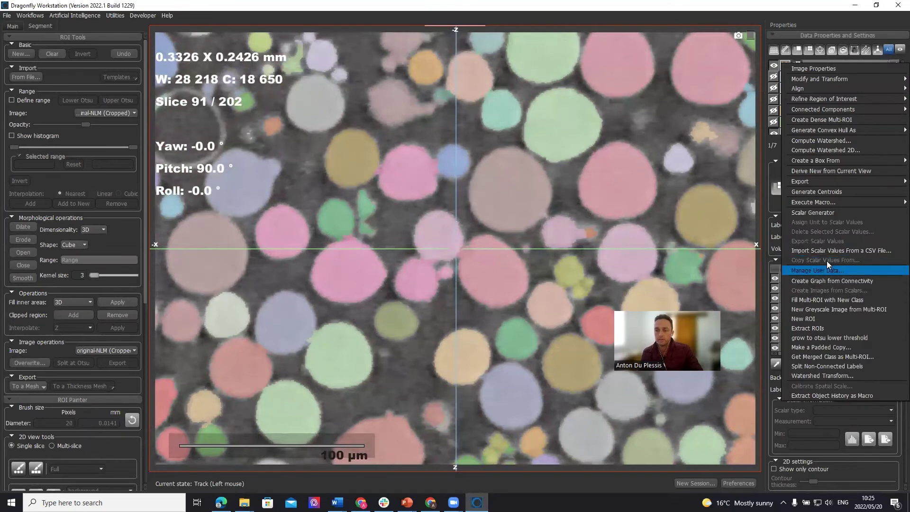
{"action": "left_click", "coordinate": [830, 211]}
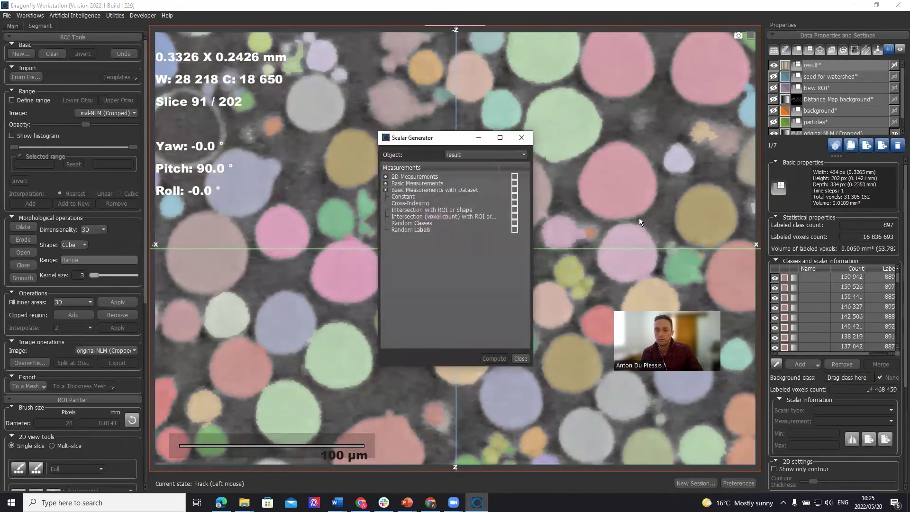
{"action": "left_click", "coordinate": [386, 184]}
{"action": "left_click", "coordinate": [458, 196]}
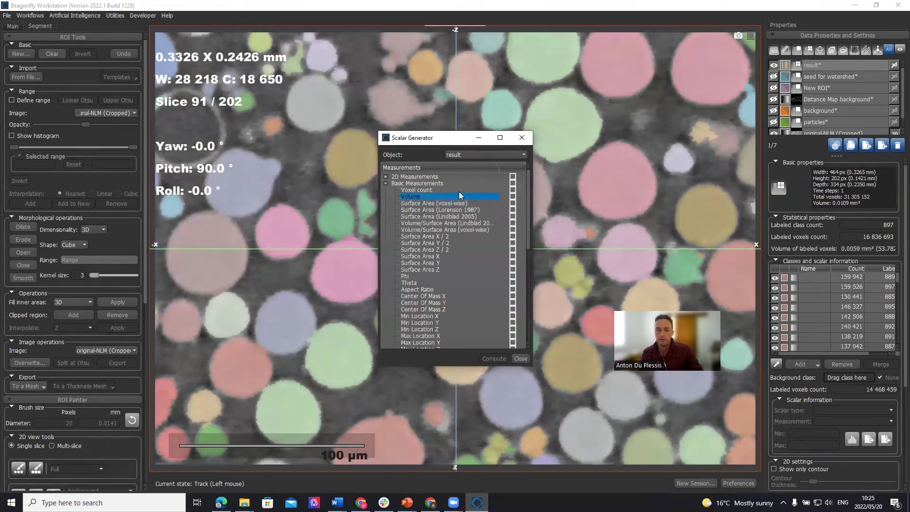
{"action": "left_click", "coordinate": [513, 197]}
{"action": "scroll", "coordinate": [464, 284], "scroll_direction": "down", "scroll_amount": 8}
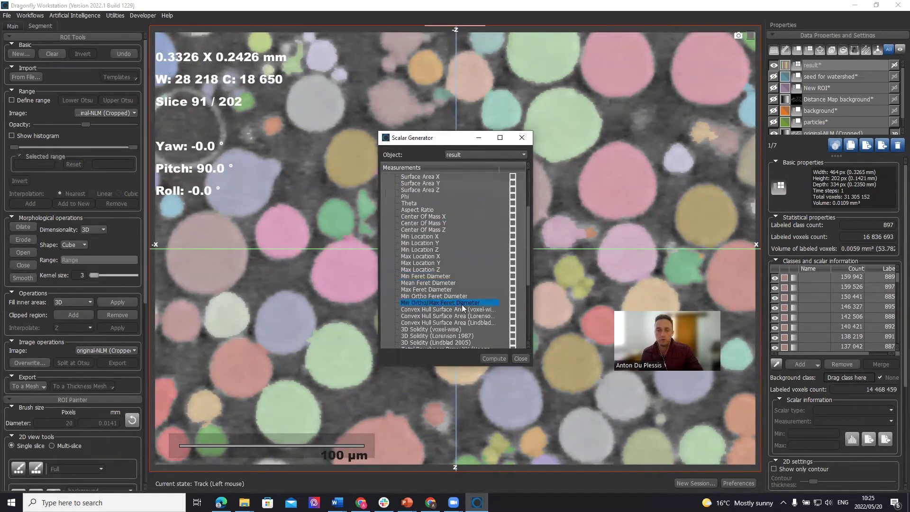
{"action": "left_click", "coordinate": [492, 329]}
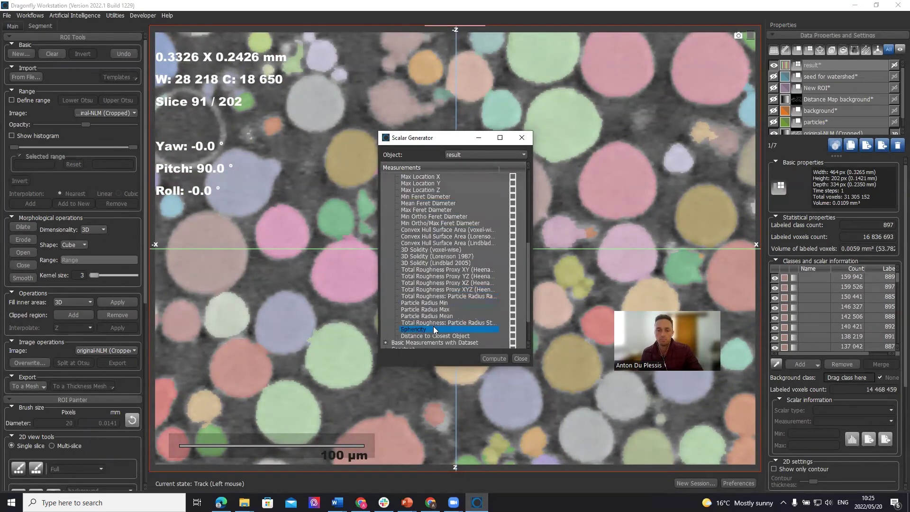
{"action": "left_click", "coordinate": [512, 329]}
{"action": "left_click", "coordinate": [494, 358]}
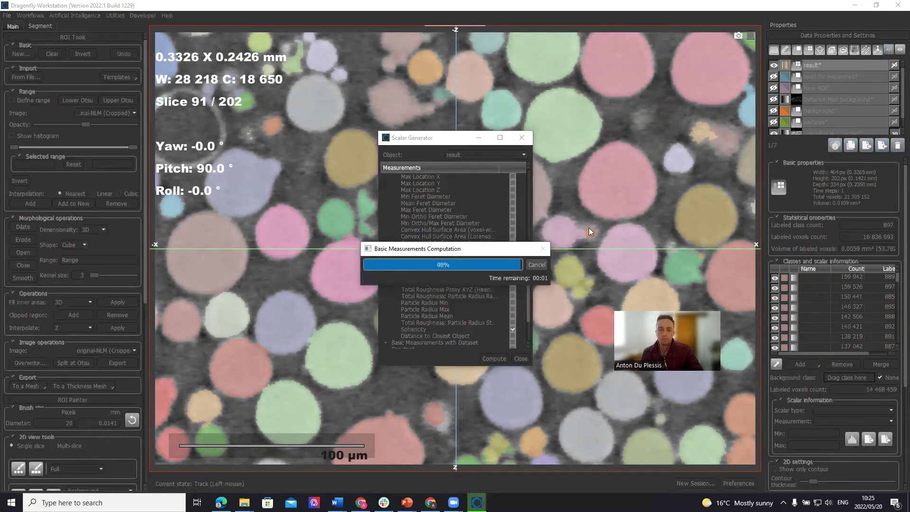
{"action": "left_click", "coordinate": [515, 358]}
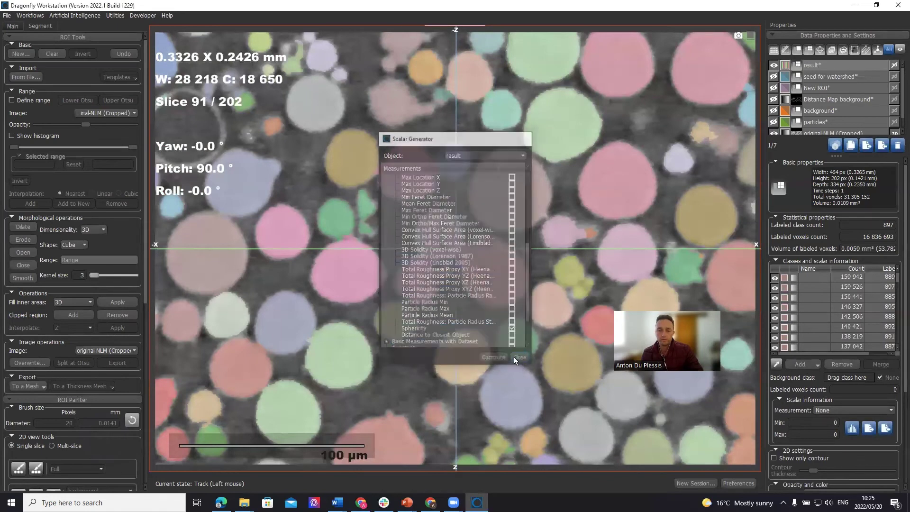
Step: Switch to the four-view layout and rotate the 3D cube to show its top face
{"action": "double_click", "coordinate": [495, 198]}
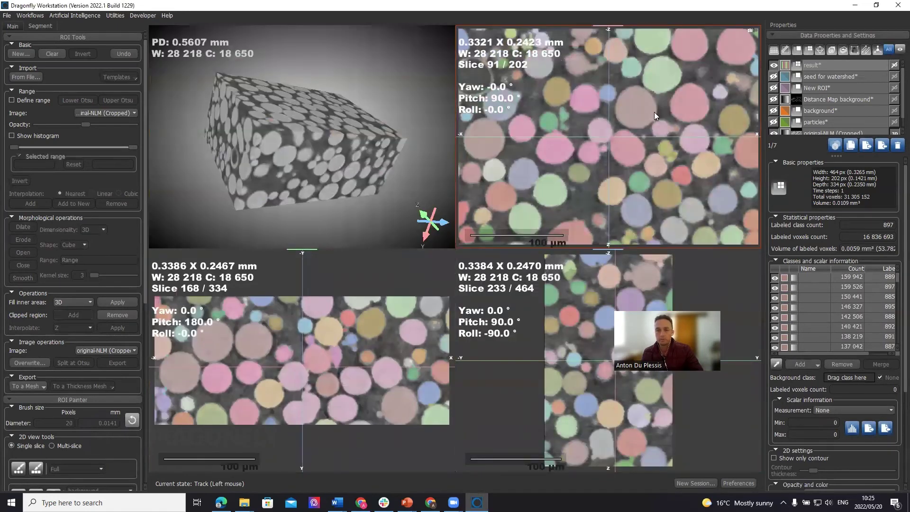
{"action": "left_click_drag", "start_coordinate": [288, 109], "coordinate": [257, 167]}
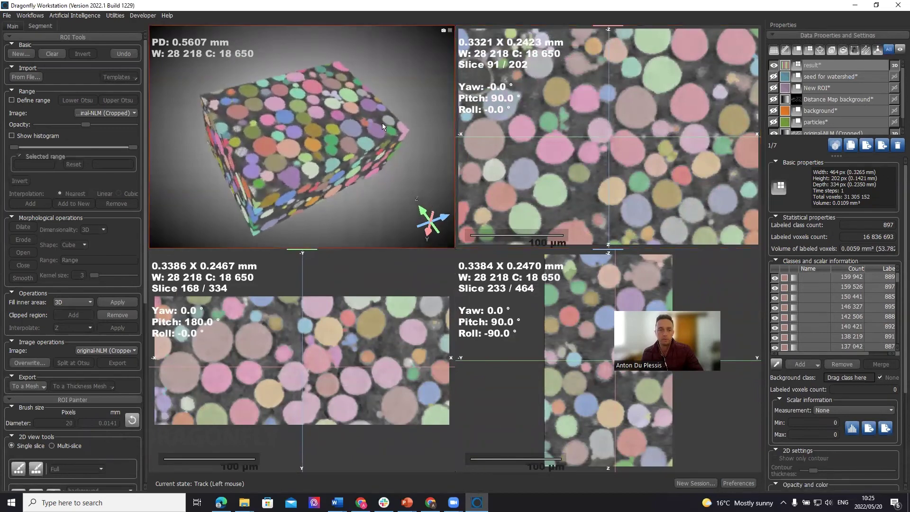
{"action": "left_click_drag", "start_coordinate": [347, 144], "coordinate": [327, 157]}
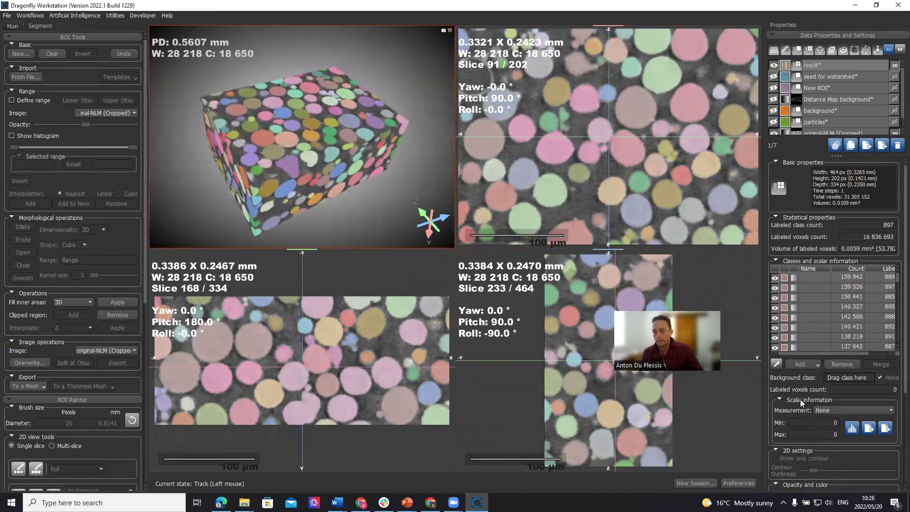
Step: Colour the particles by Volume, then by Sphericity, on a 0.4943 to 1.0135 scale
{"action": "left_click", "coordinate": [893, 413]}
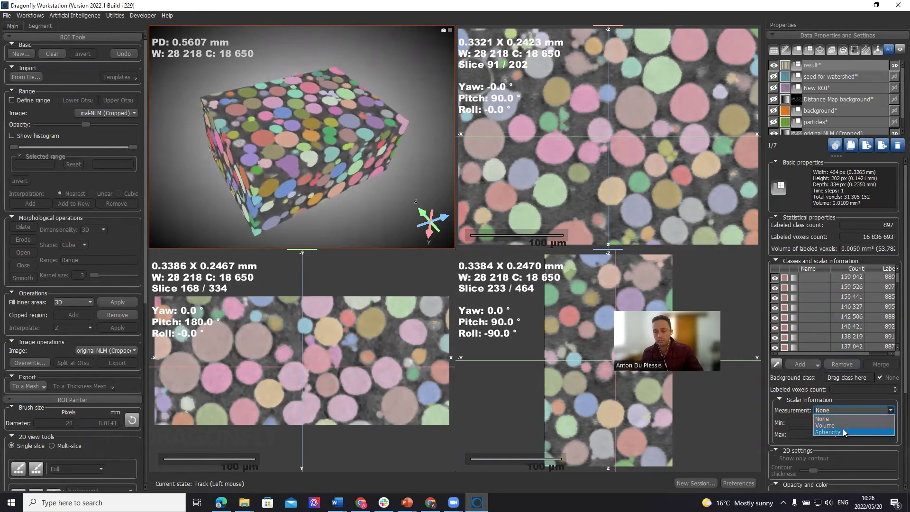
{"action": "left_click", "coordinate": [827, 425]}
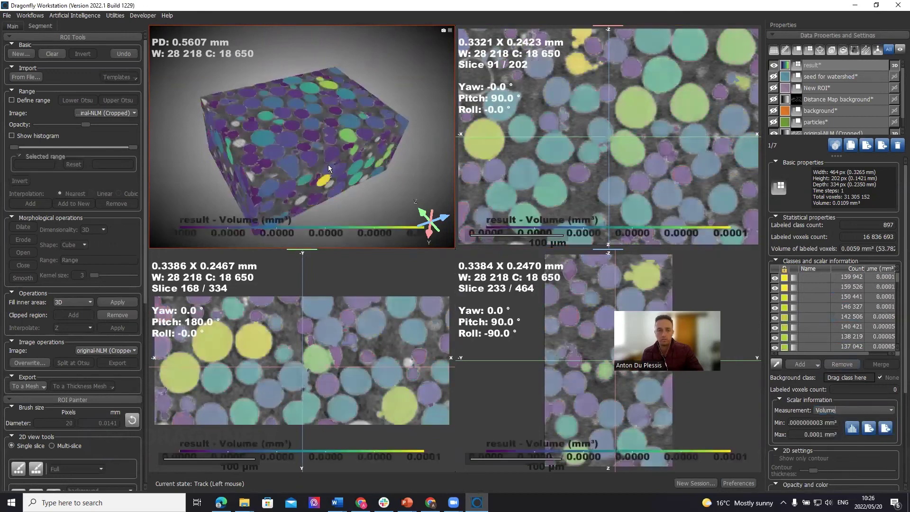
{"action": "mouse_move", "coordinate": [336, 182]}
{"action": "left_mouse_down"}
{"action": "mouse_move", "coordinate": [332, 93]}
{"action": "mouse_move", "coordinate": [350, 180]}
{"action": "left_mouse_up"}
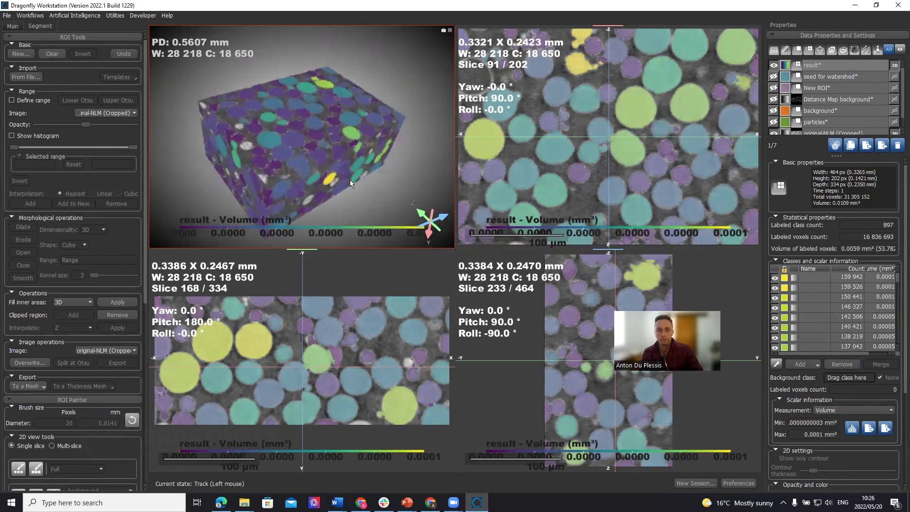
{"action": "left_click", "coordinate": [890, 410]}
{"action": "left_click", "coordinate": [836, 432]}
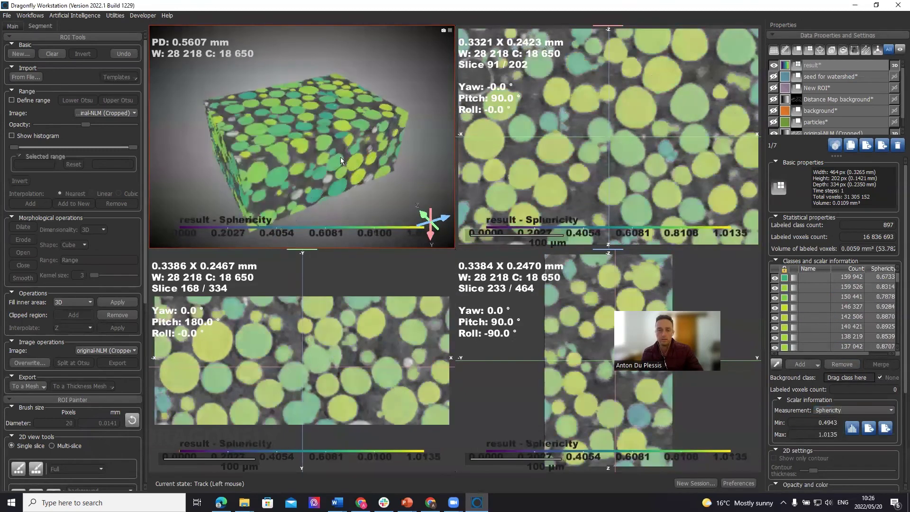
{"action": "left_click_drag", "start_coordinate": [341, 157], "coordinate": [360, 166]}
Step: Change the result labels' colour map from steel to temperature
{"action": "left_click", "coordinate": [788, 67]}
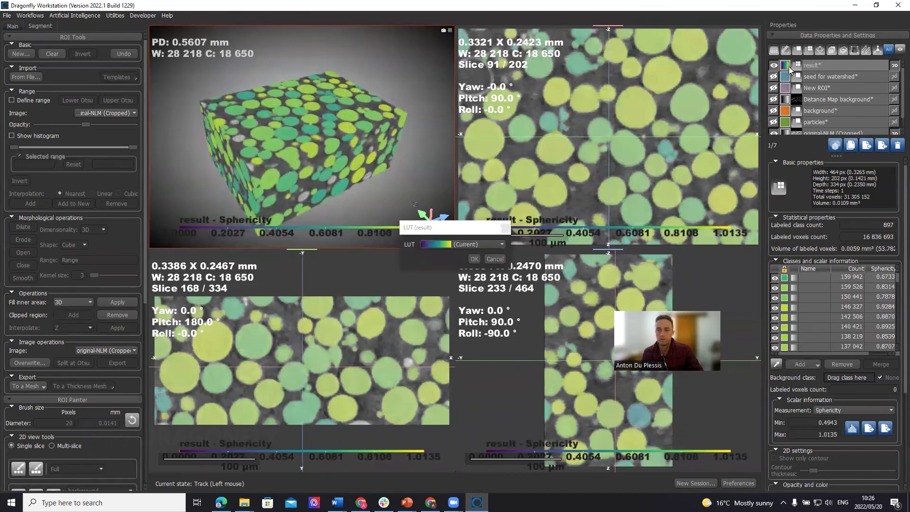
{"action": "left_click", "coordinate": [496, 243]}
{"action": "scroll", "coordinate": [489, 265], "scroll_direction": "down", "scroll_amount": 5}
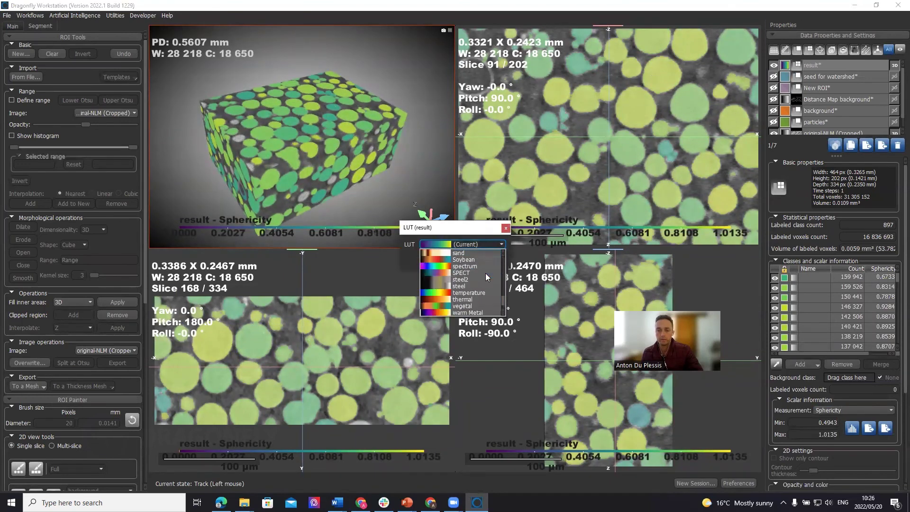
{"action": "left_click", "coordinate": [469, 267]}
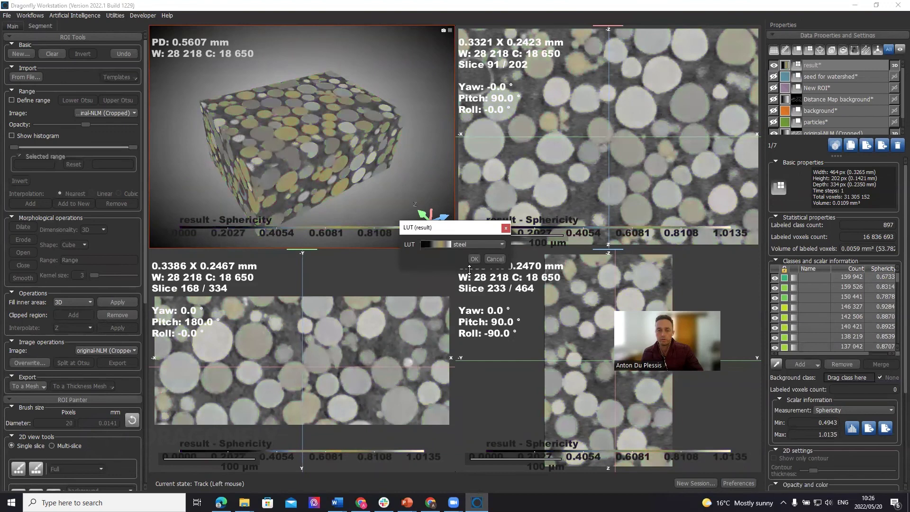
{"action": "left_click", "coordinate": [500, 244]}
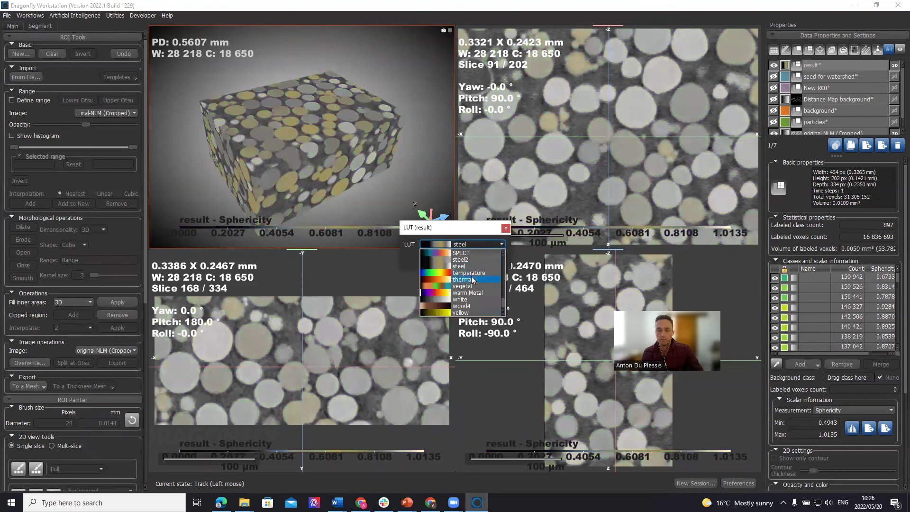
{"action": "left_click", "coordinate": [469, 275]}
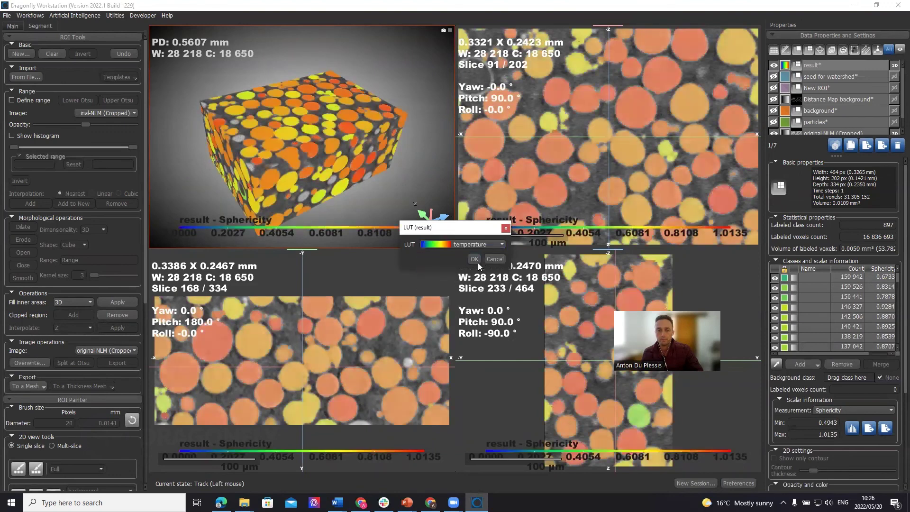
{"action": "left_click", "coordinate": [476, 259]}
{"action": "left_click_drag", "start_coordinate": [341, 161], "coordinate": [259, 167]}
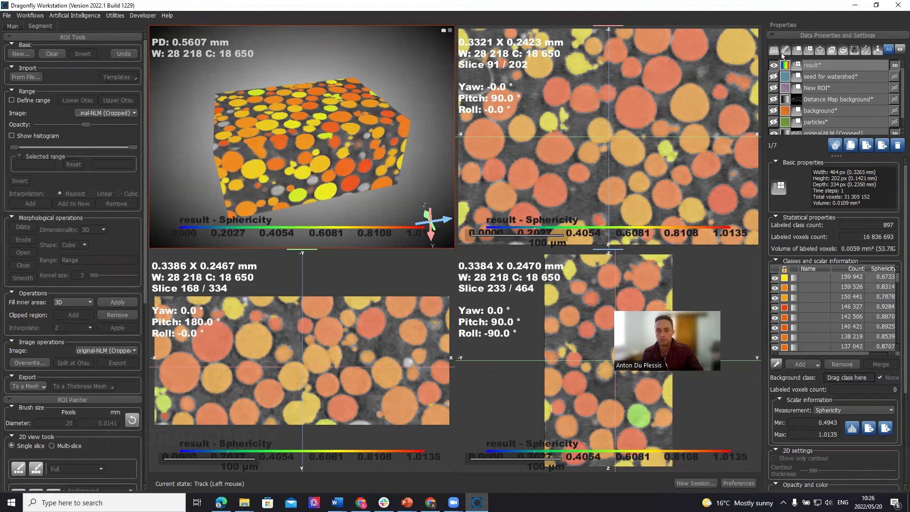
Step: Switch the particle colouring measurement to Volume (mm³) and rotate the 3D view
{"action": "left_click", "coordinate": [826, 348]}
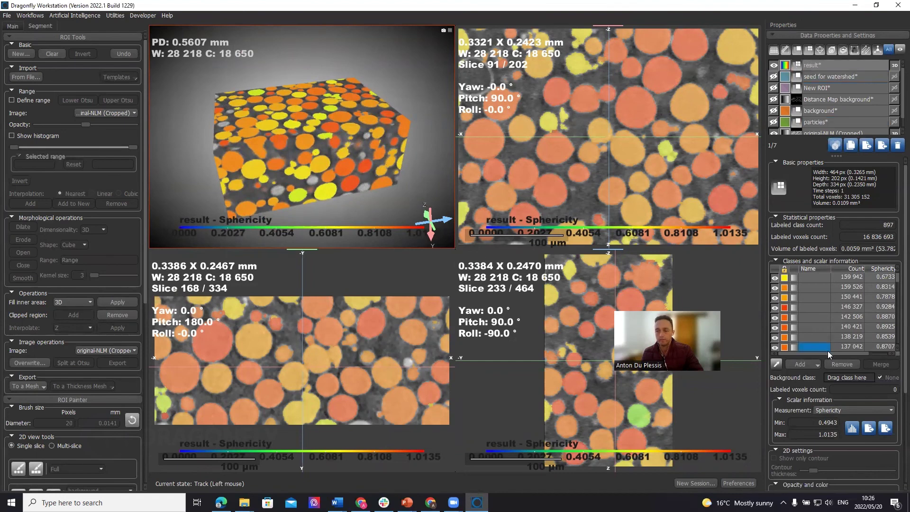
{"action": "left_click", "coordinate": [880, 409]}
{"action": "left_click", "coordinate": [890, 411]}
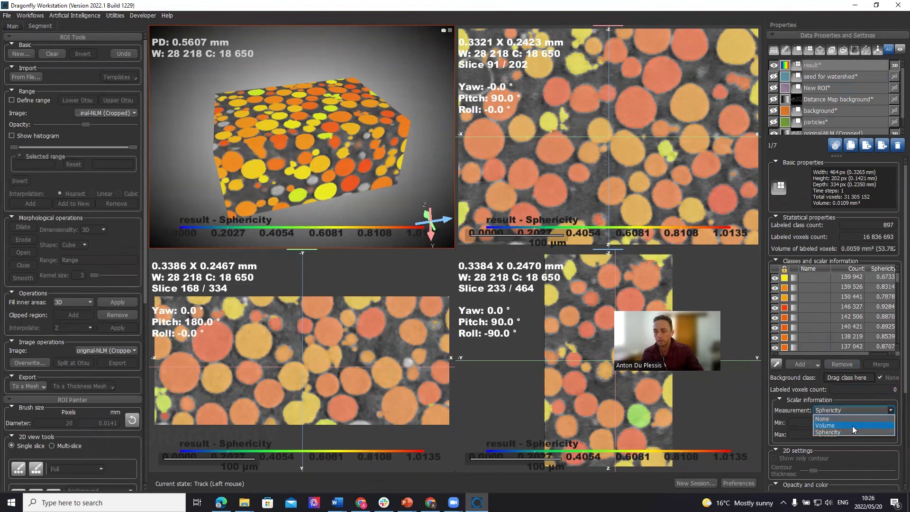
{"action": "left_click", "coordinate": [834, 430]}
{"action": "left_click_drag", "start_coordinate": [305, 143], "coordinate": [288, 106]}
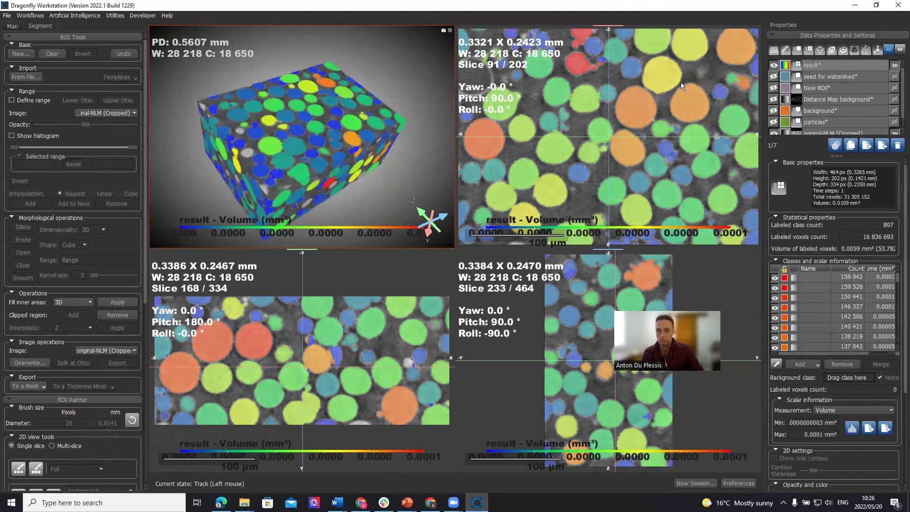